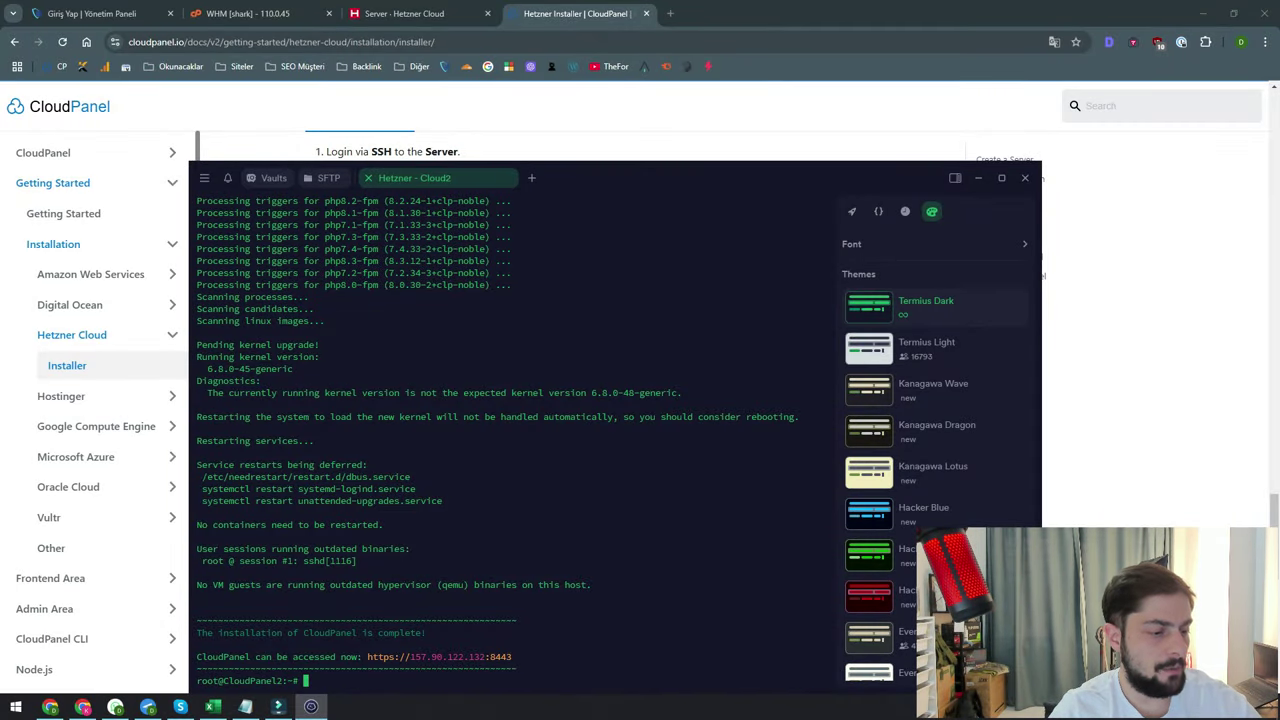
Load the copied CloudPanel address in a new browser tab and proceed past the certificate warning
key(ctrl+c)
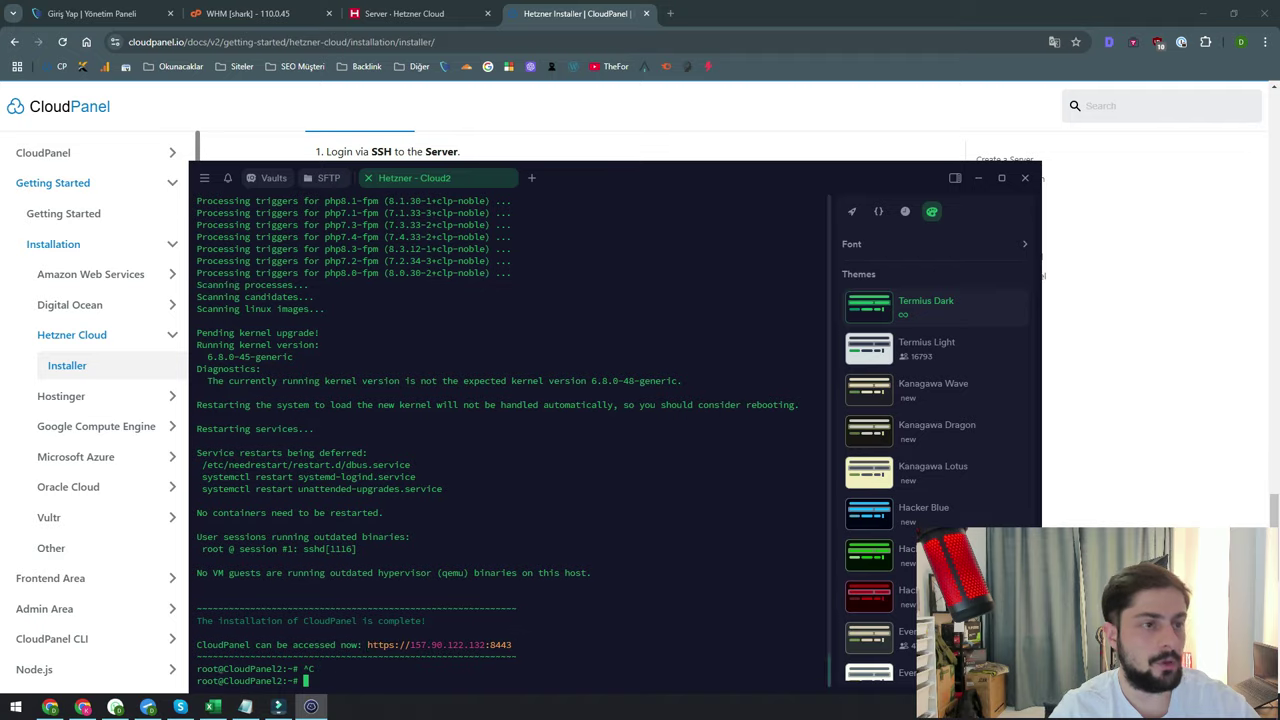
key(alt+Tab)
key(ctrl+t)
key(ctrl+v)
key(Return)
click(463, 450)
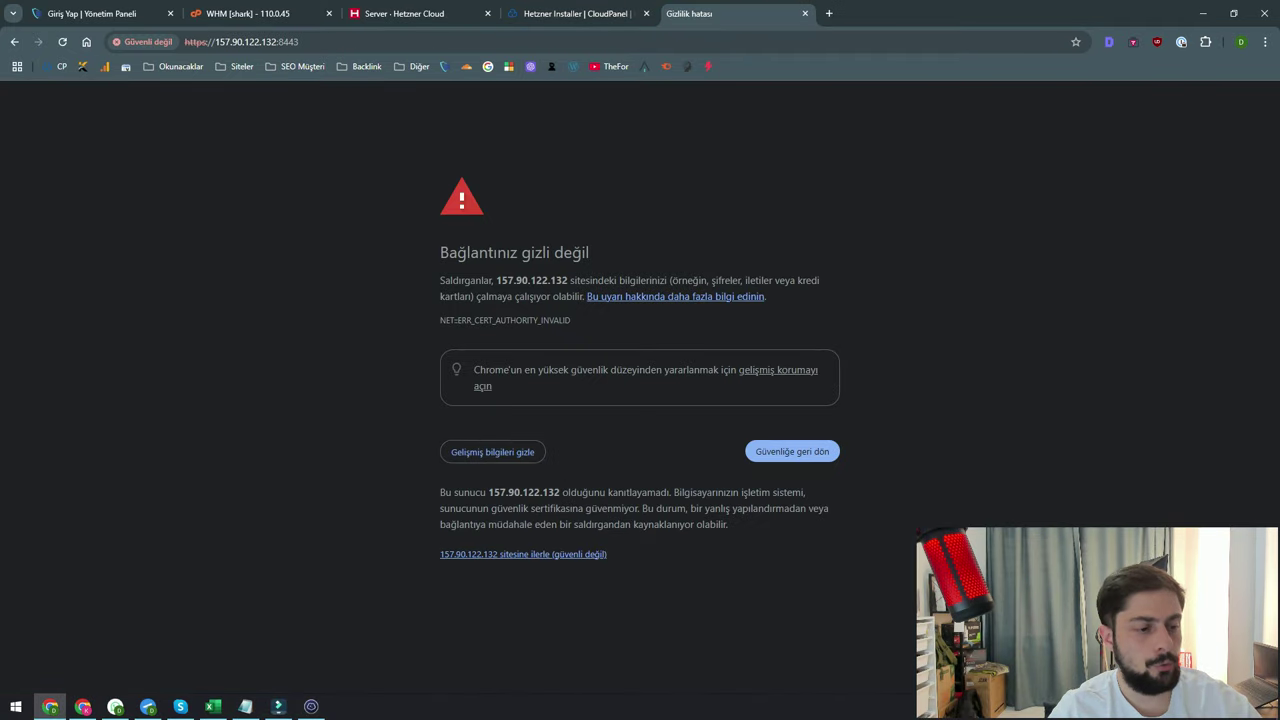
click(523, 553)
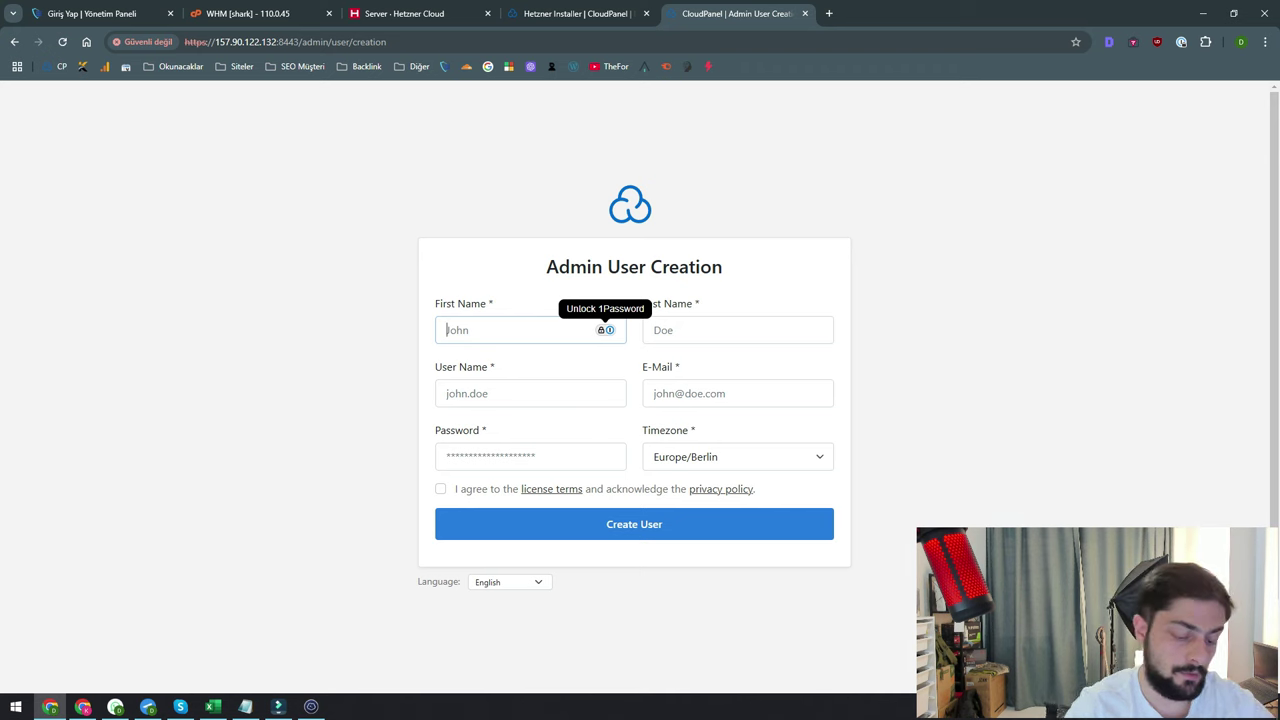
Fill in the admin's first name, last name, user name, e-mail and password
key(Tab)
key(Tab)
key(Tab)
key(Tab)
Accept the license terms, set timezone to Europe/Istanbul, and create the admin user
click(440, 488)
click(737, 456)
scroll(737, 300, down, 2)
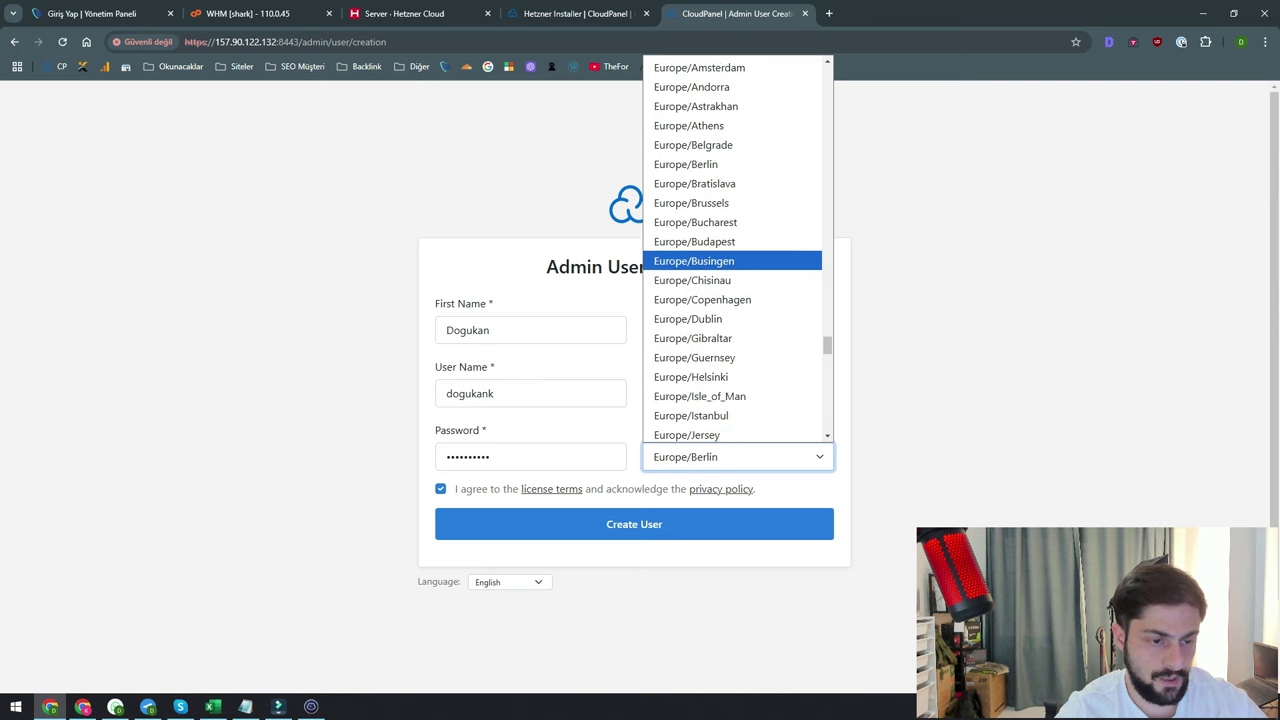
click(694, 414)
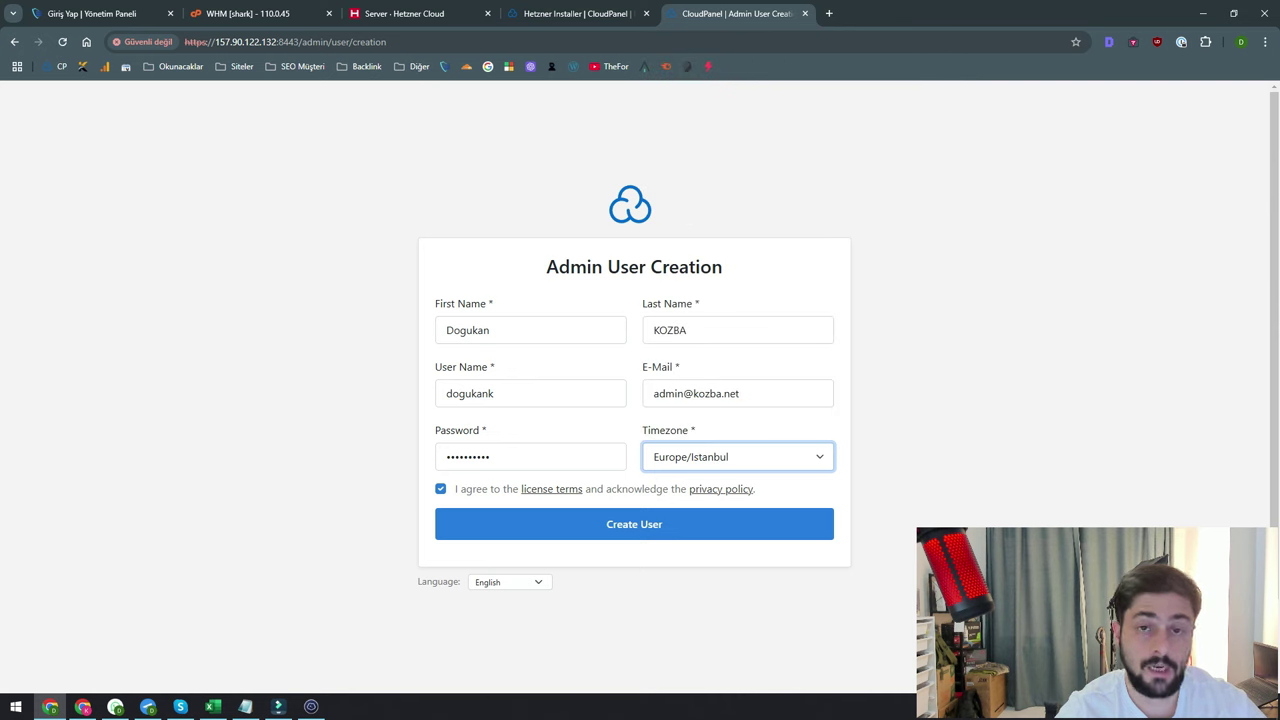
click(634, 524)
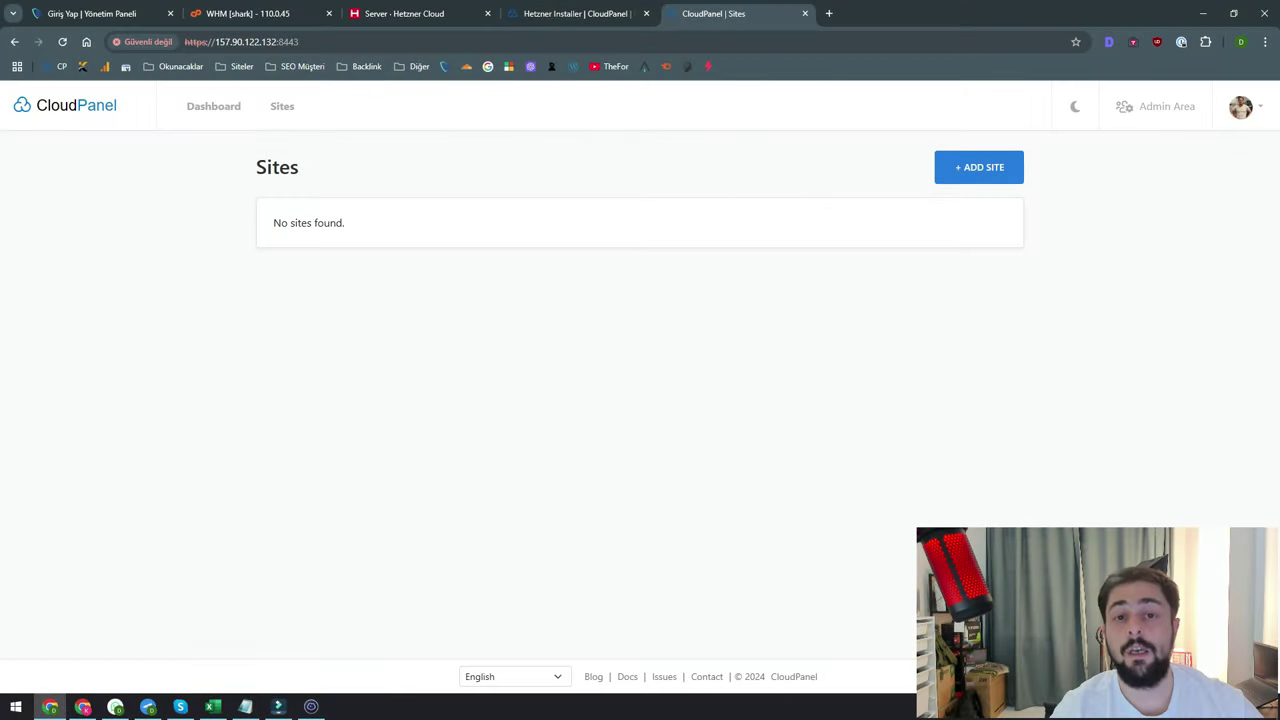
Switch the panel to the dark theme and review the server details on the dashboard
click(1075, 106)
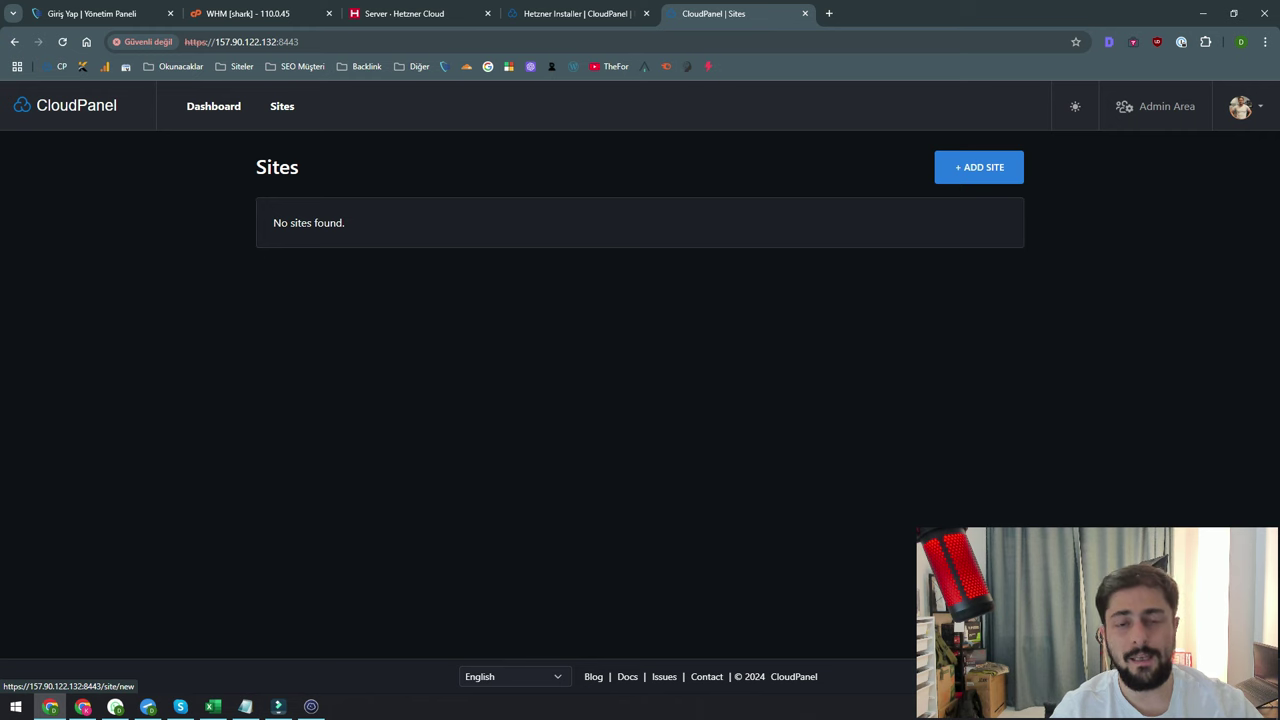
click(213, 106)
drag(292, 238, 904, 291)
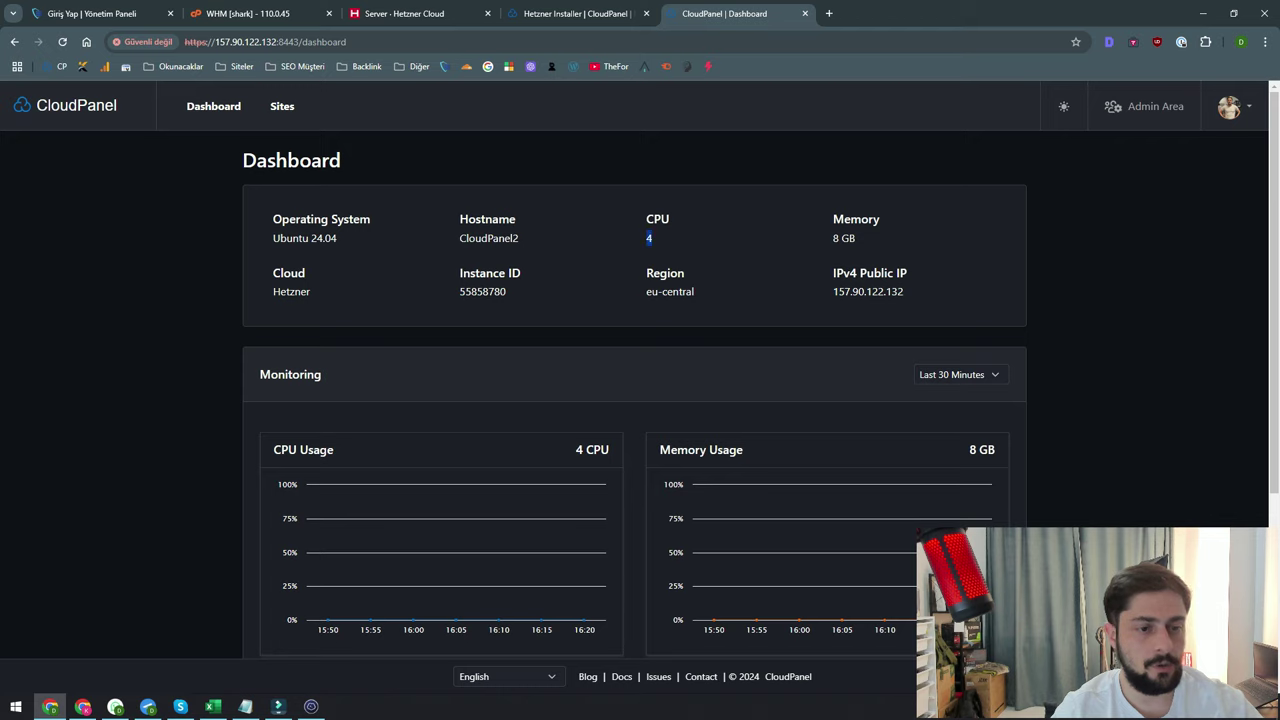
scroll(835, 508, down, 3)
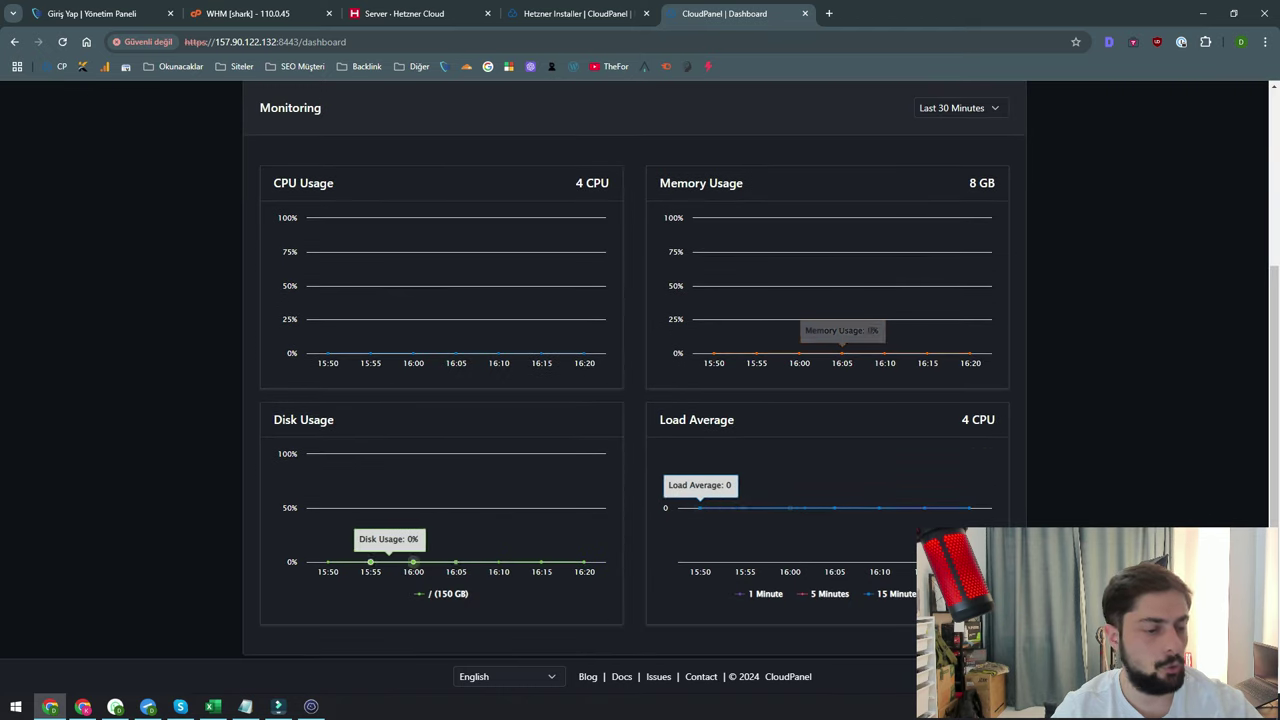
scroll(500, 490, up, 2)
scroll(500, 490, up, 2)
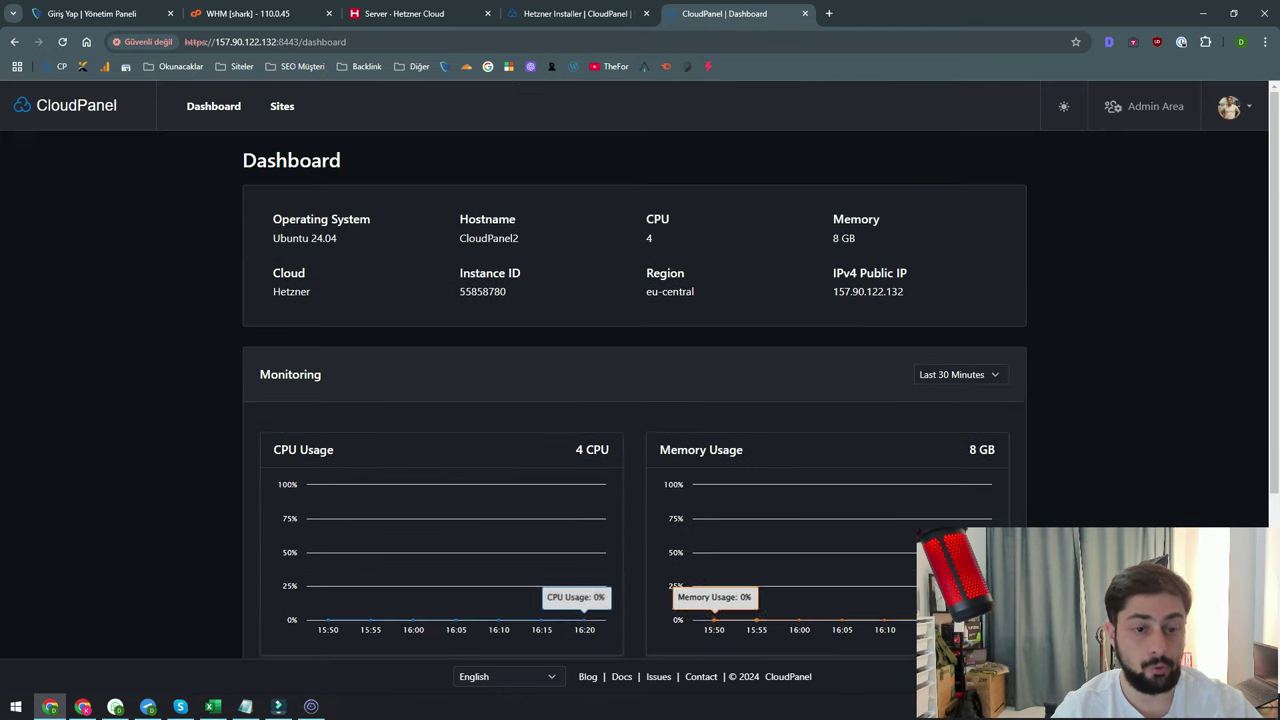
Check the monitoring time range and the Ubuntu 24.04 details, then return to the Sites list
click(960, 374)
click(950, 391)
double_click(305, 238)
click(305, 238)
scroll(640, 368, down, 3)
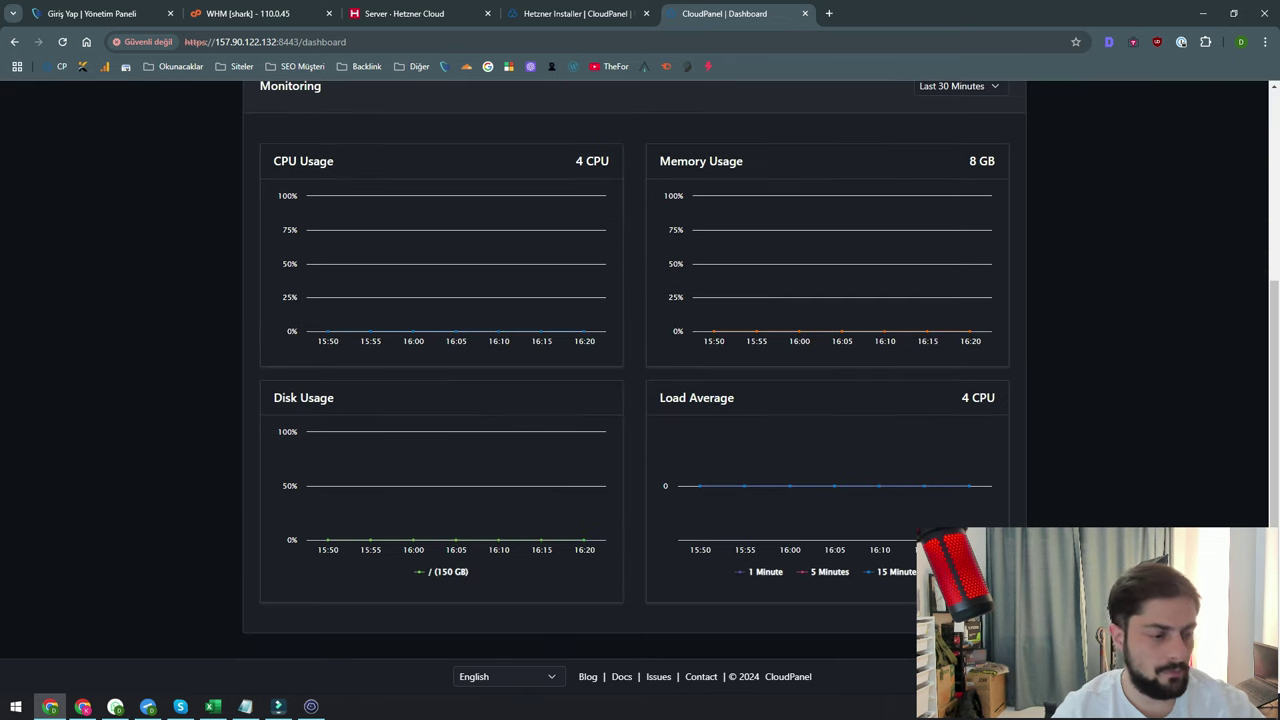
scroll(640, 368, up, 3)
click(282, 106)
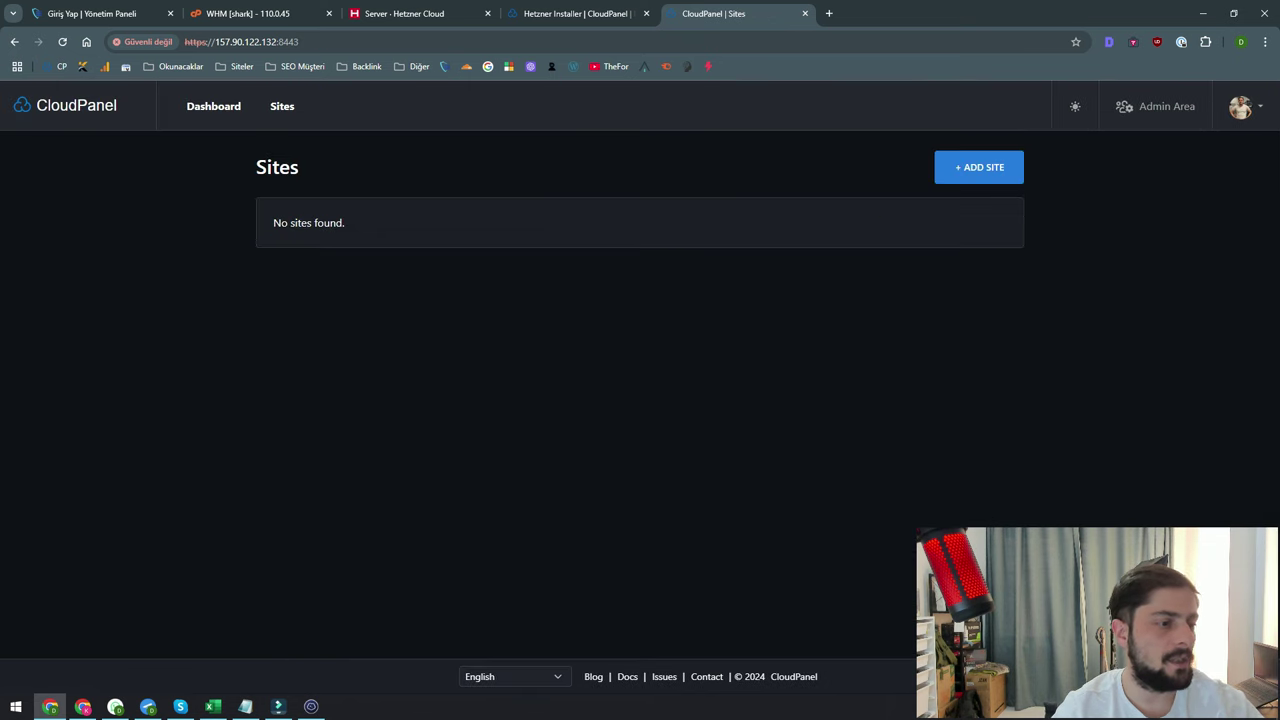
Start a new WordPress site with domain kozba.org and title KOZBA
click(977, 167)
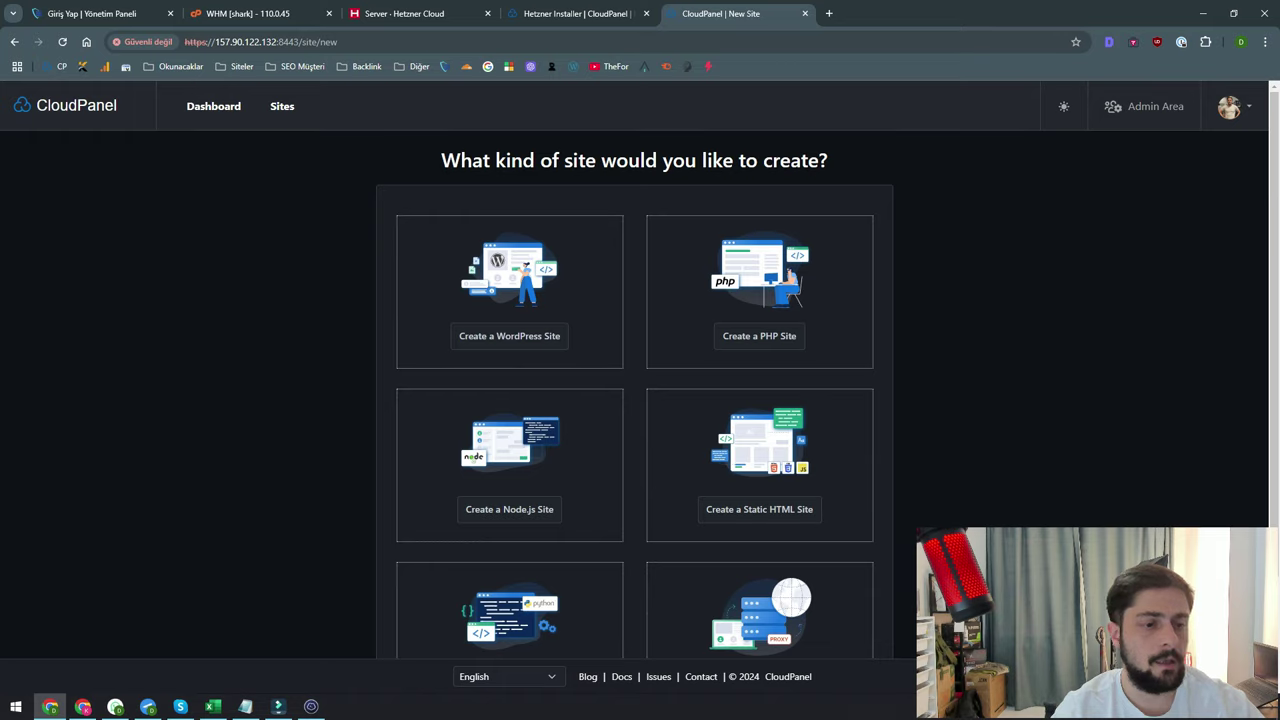
scroll(640, 370, down, 1)
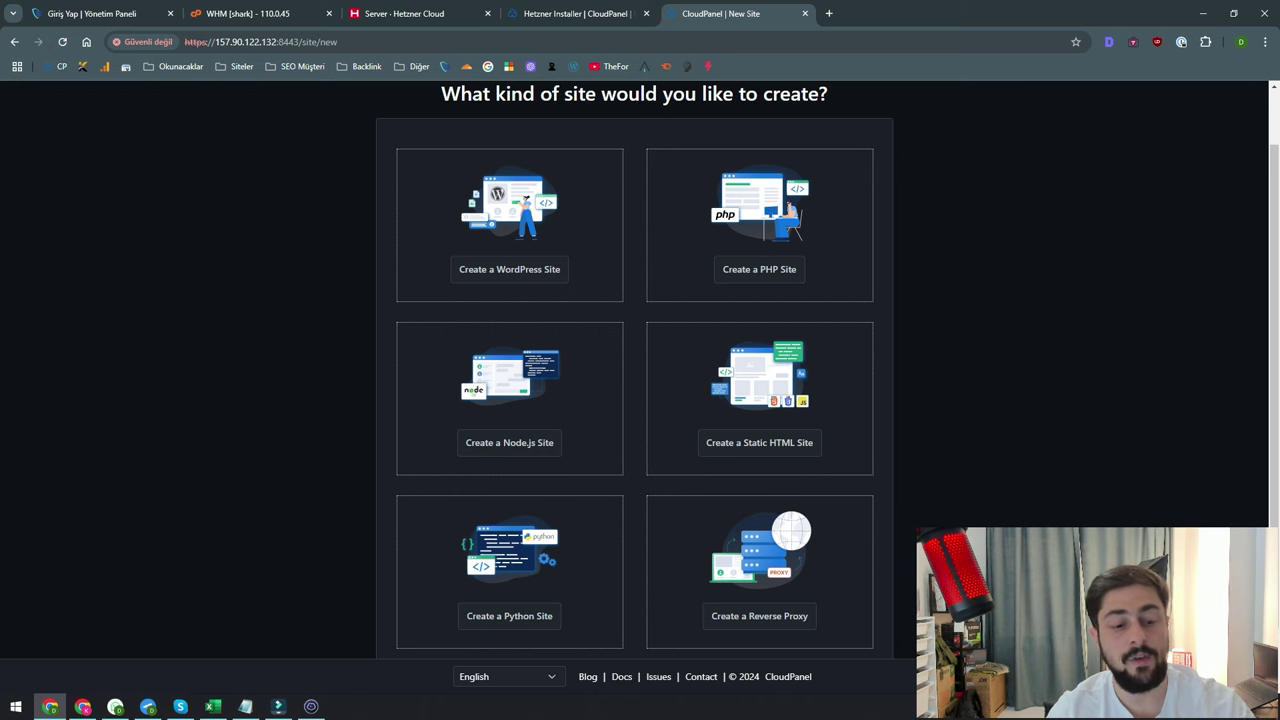
click(509, 269)
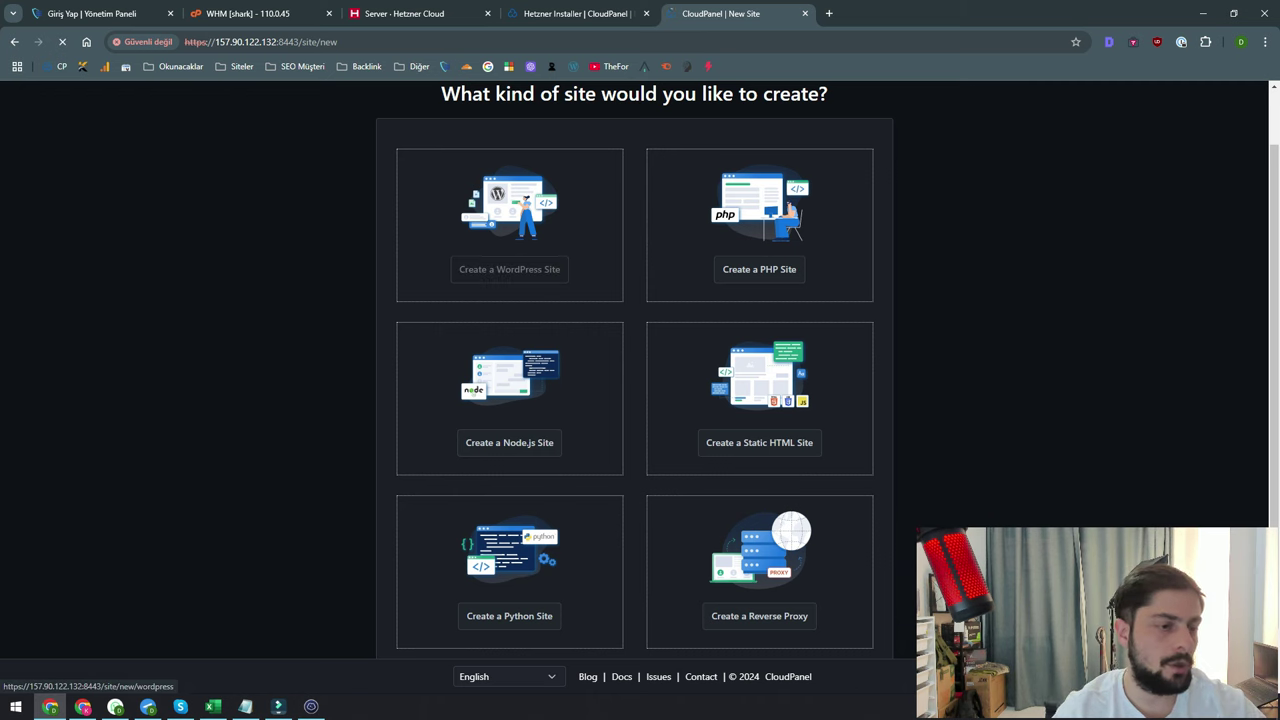
text(kozba.org)
key(Tab)
text(KOZBA)
Use the generated admin password as the site user password, keep multisite No, and create the site
double_click(720, 455)
key(ctrl+c)
double_click(718, 371)
key(ctrl+v)
click(762, 537)
click(762, 560)
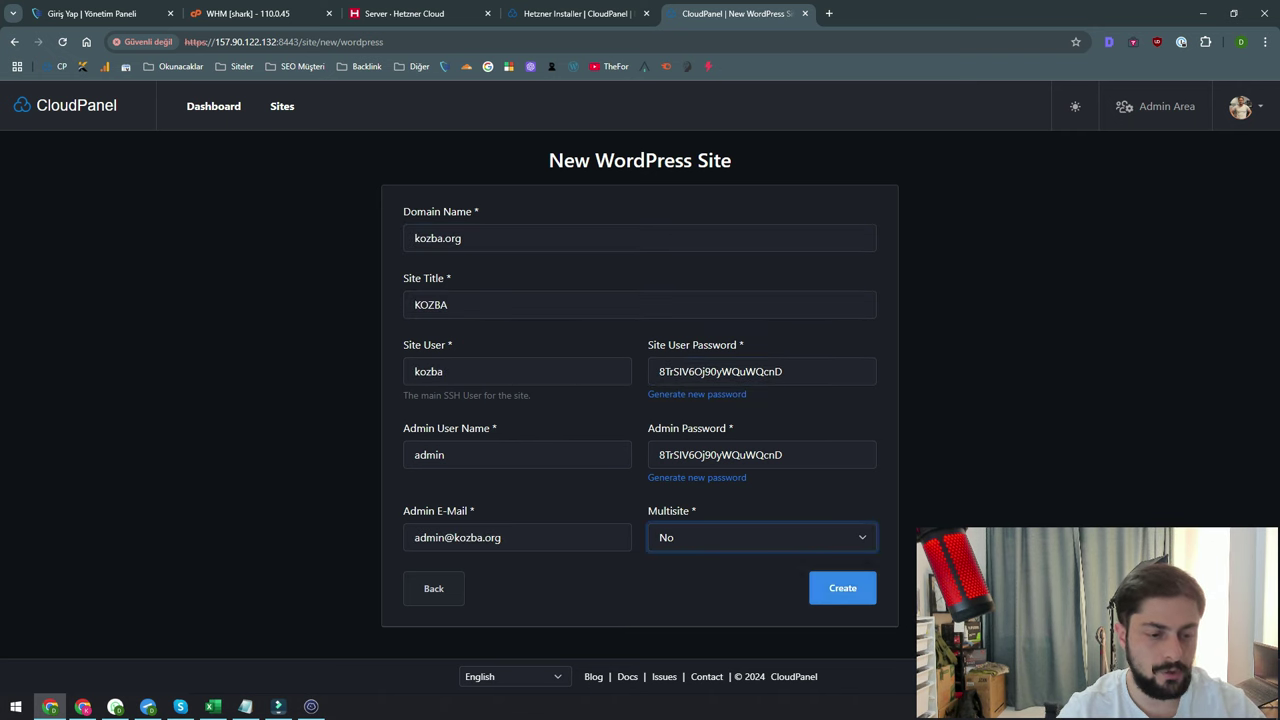
click(842, 588)
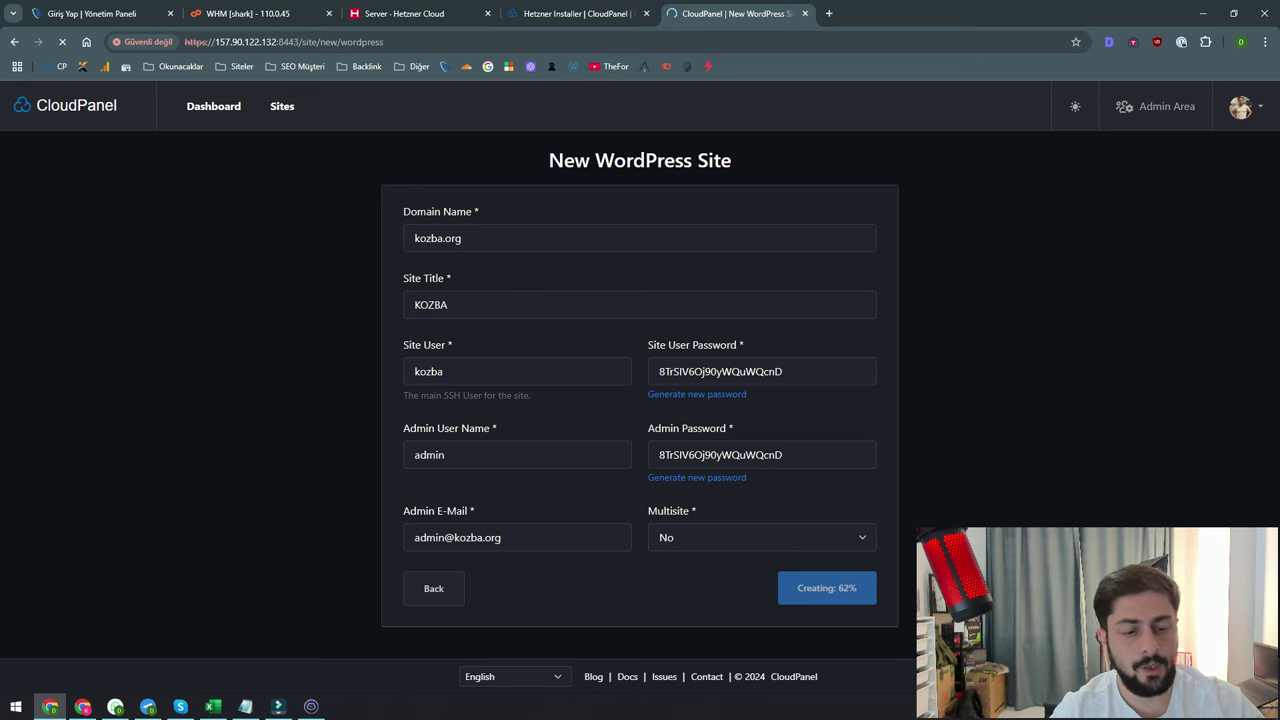
click(450, 587)
Set kozba.org to PHP 7.4 with memory_limit 2 GB and max_execution_time 3m
click(300, 258)
scroll(640, 400, down, 7)
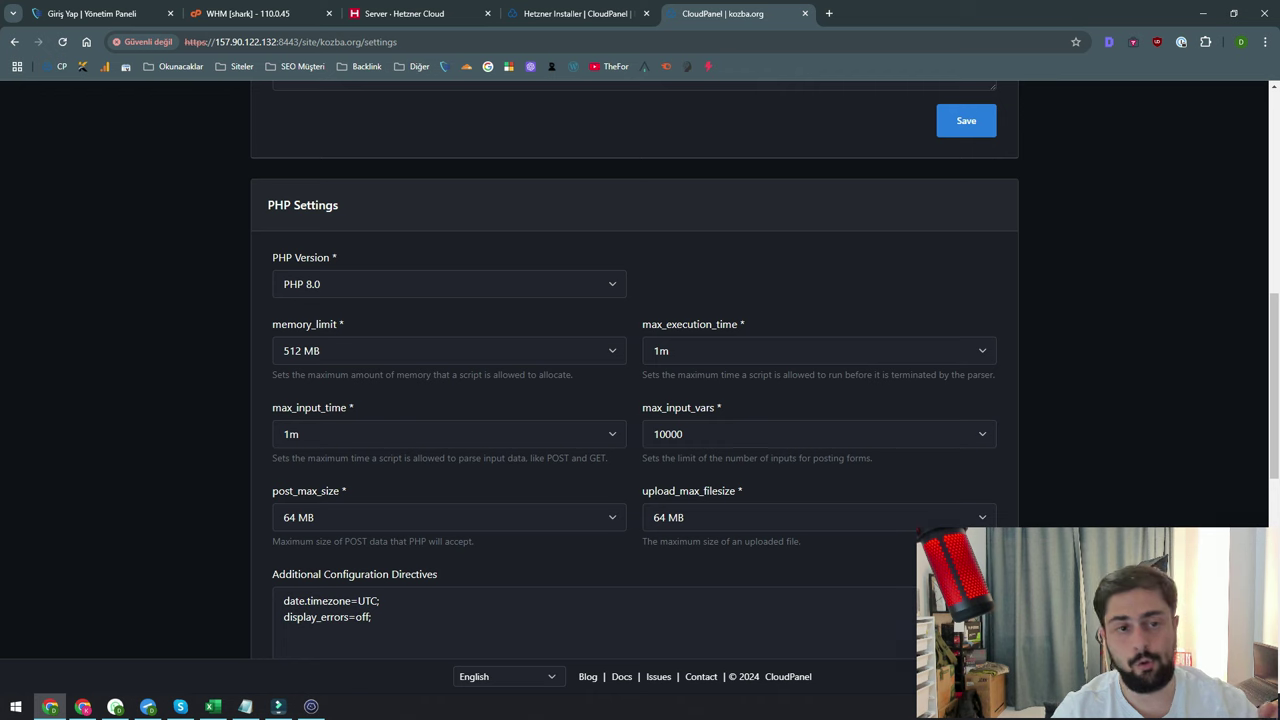
click(449, 284)
click(300, 384)
click(449, 351)
click(300, 490)
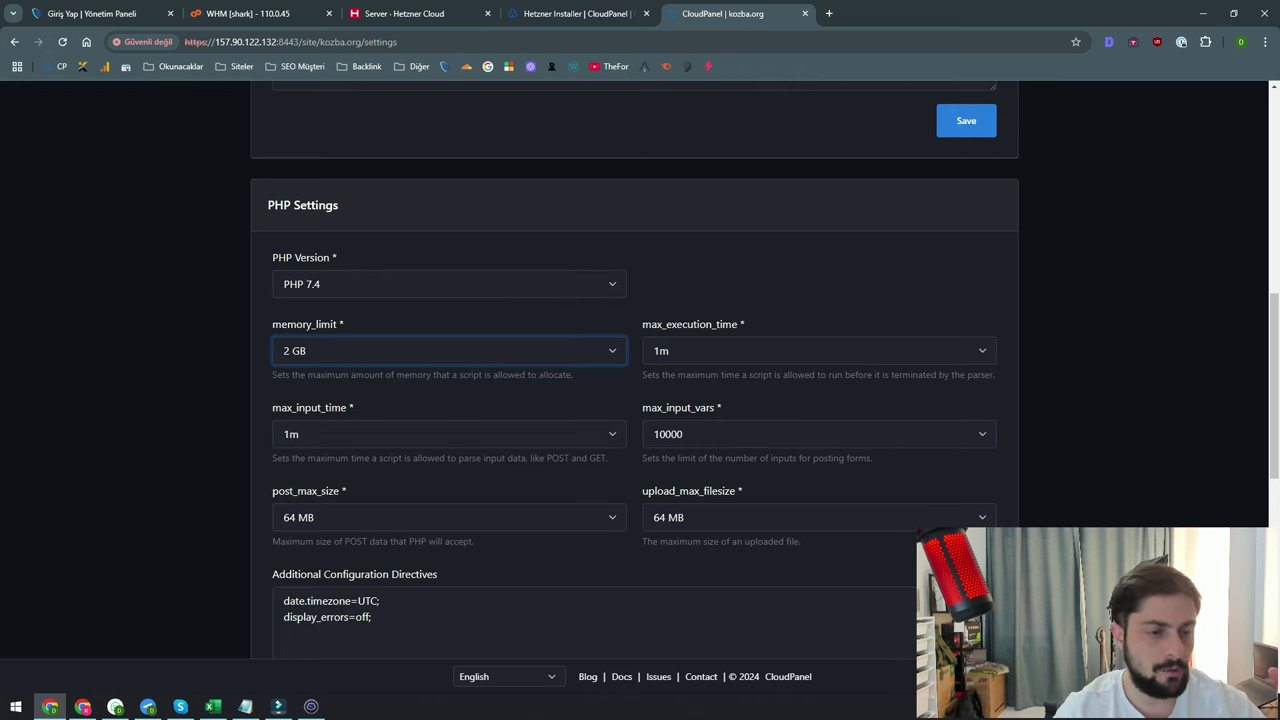
click(819, 351)
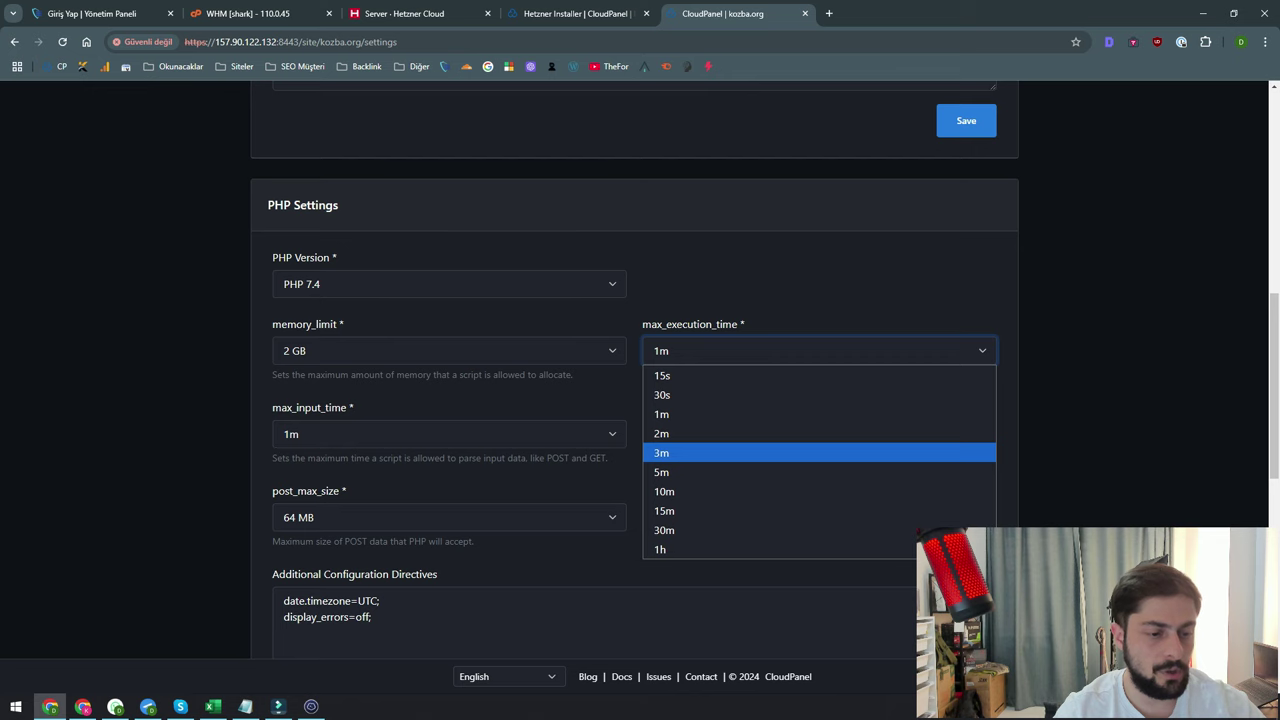
key(Return)
Keep post_max_size and upload_max_filesize at 64 MB and save the PHP settings
scroll(634, 400, down, 1)
click(449, 384)
click(300, 503)
click(819, 384)
click(670, 503)
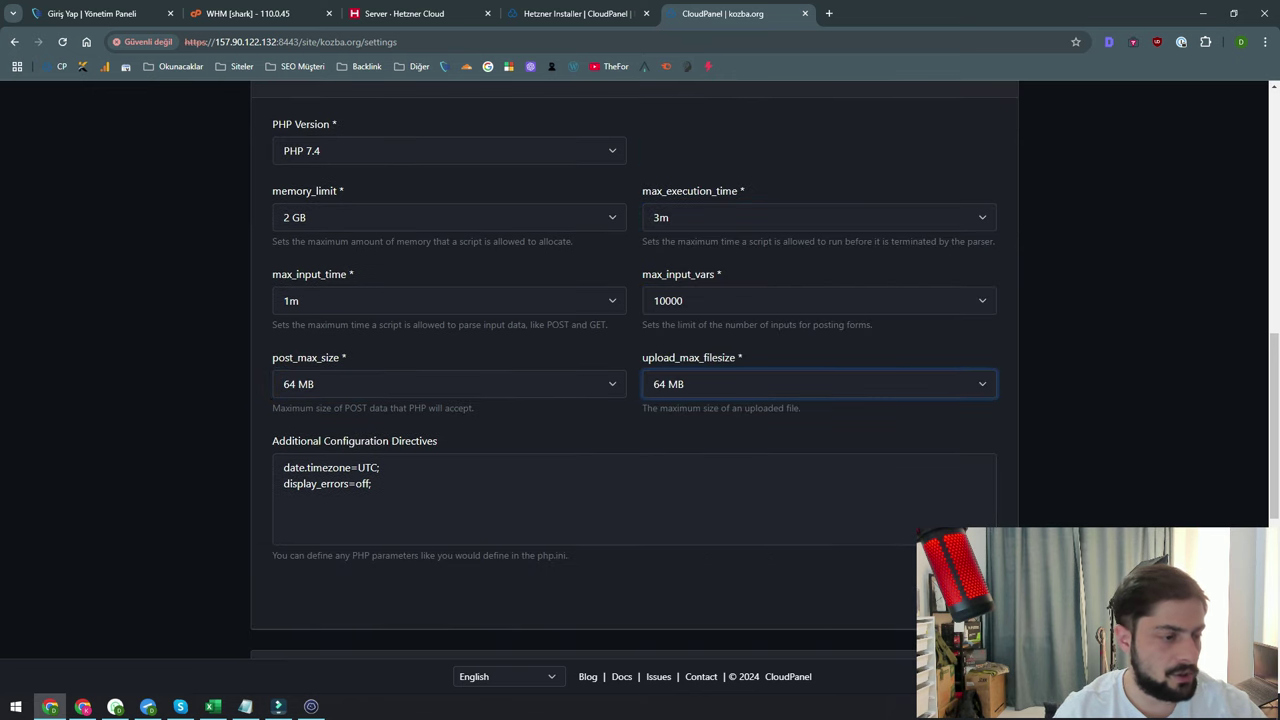
scroll(966, 458, down, 2)
scroll(966, 458, up, 1)
click(966, 458)
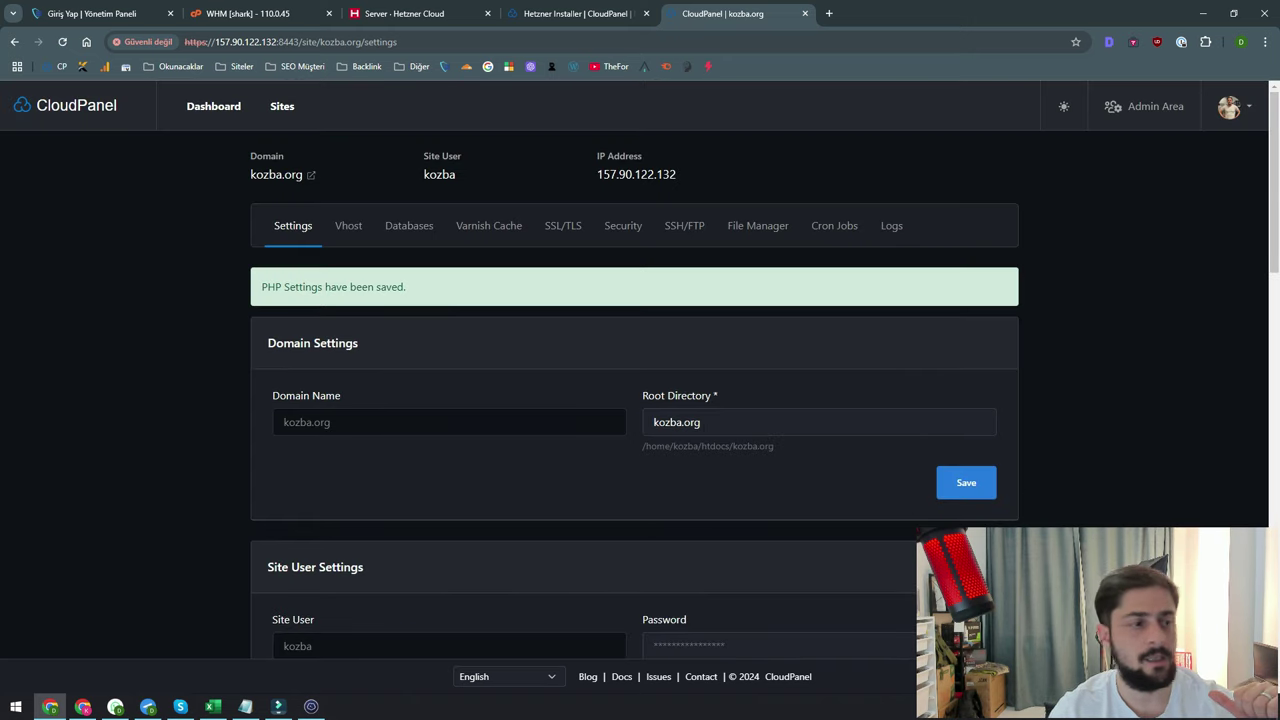
Open kozba.org's Varnish Cache settings and scroll through them
click(489, 225)
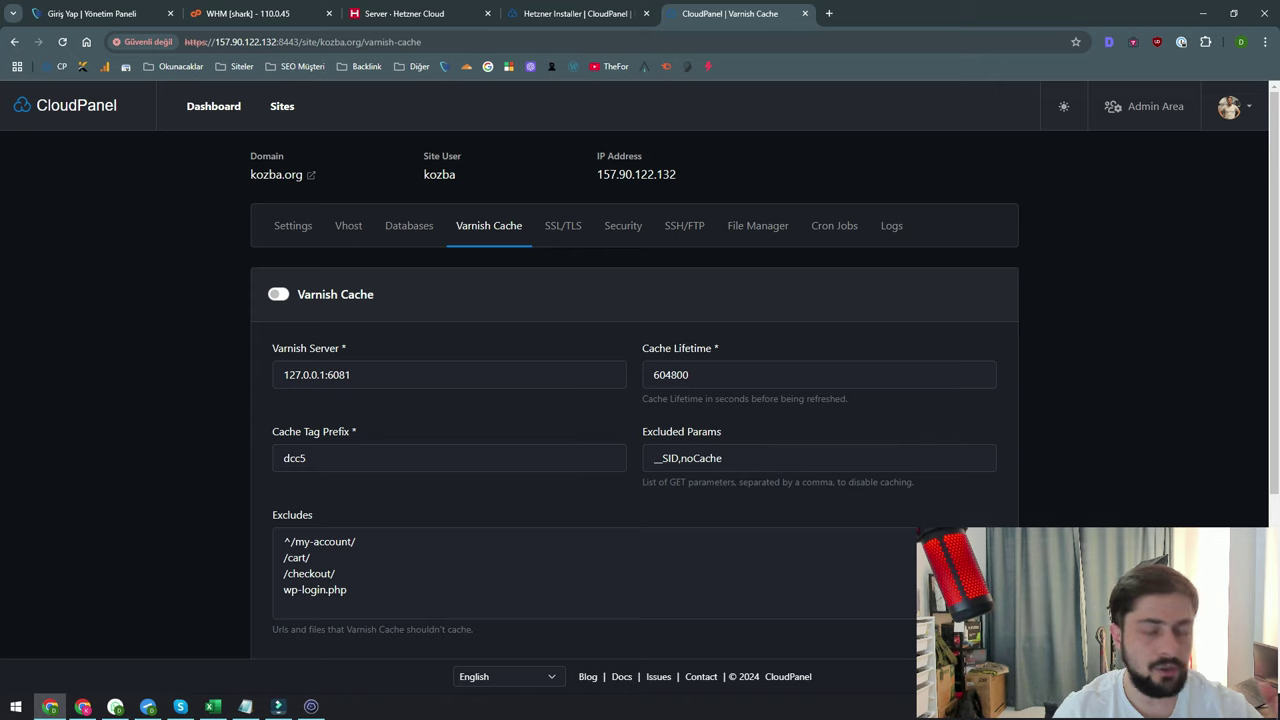
scroll(640, 400, down, 1)
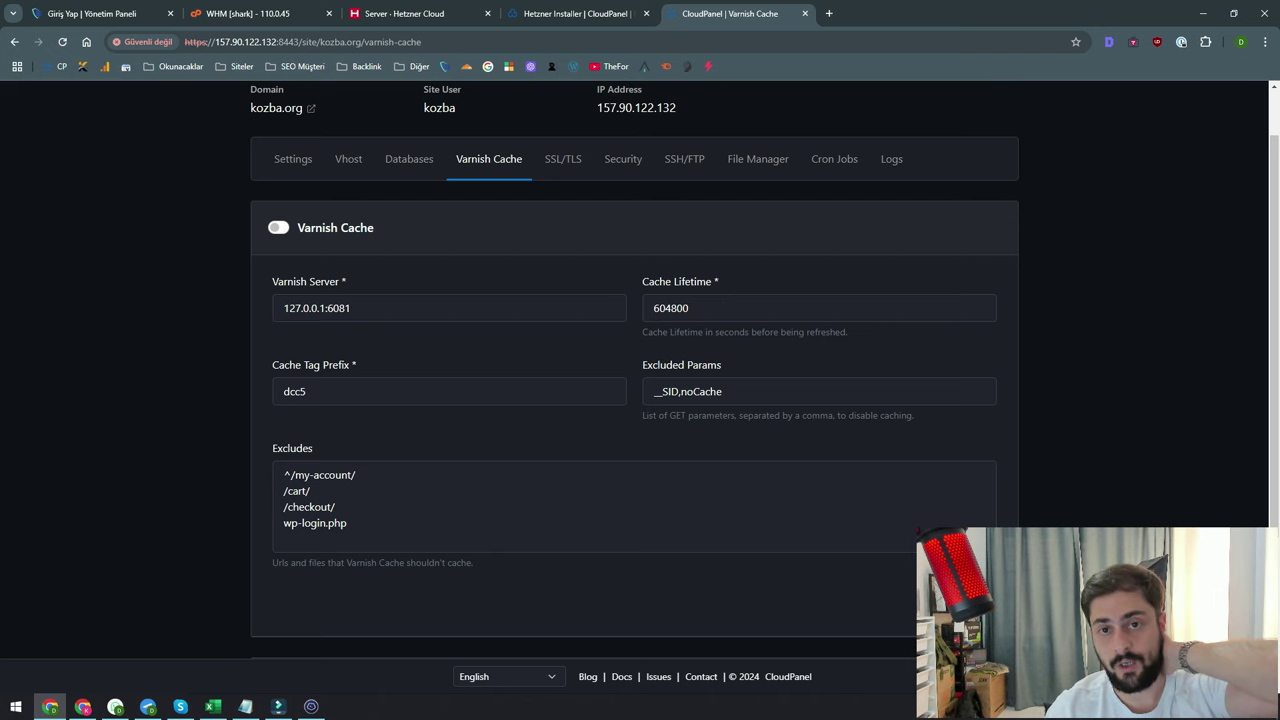
scroll(489, 225, up, 2)
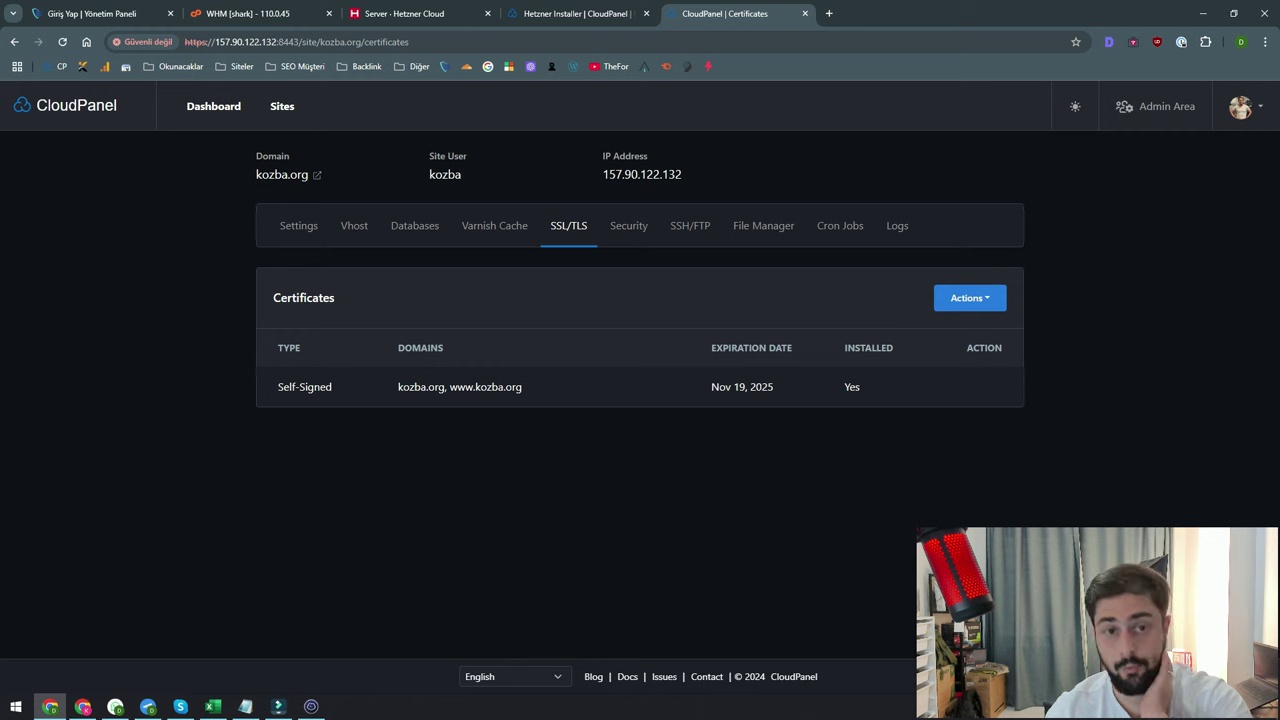
Review the kozba.org site's security settings
click(628, 225)
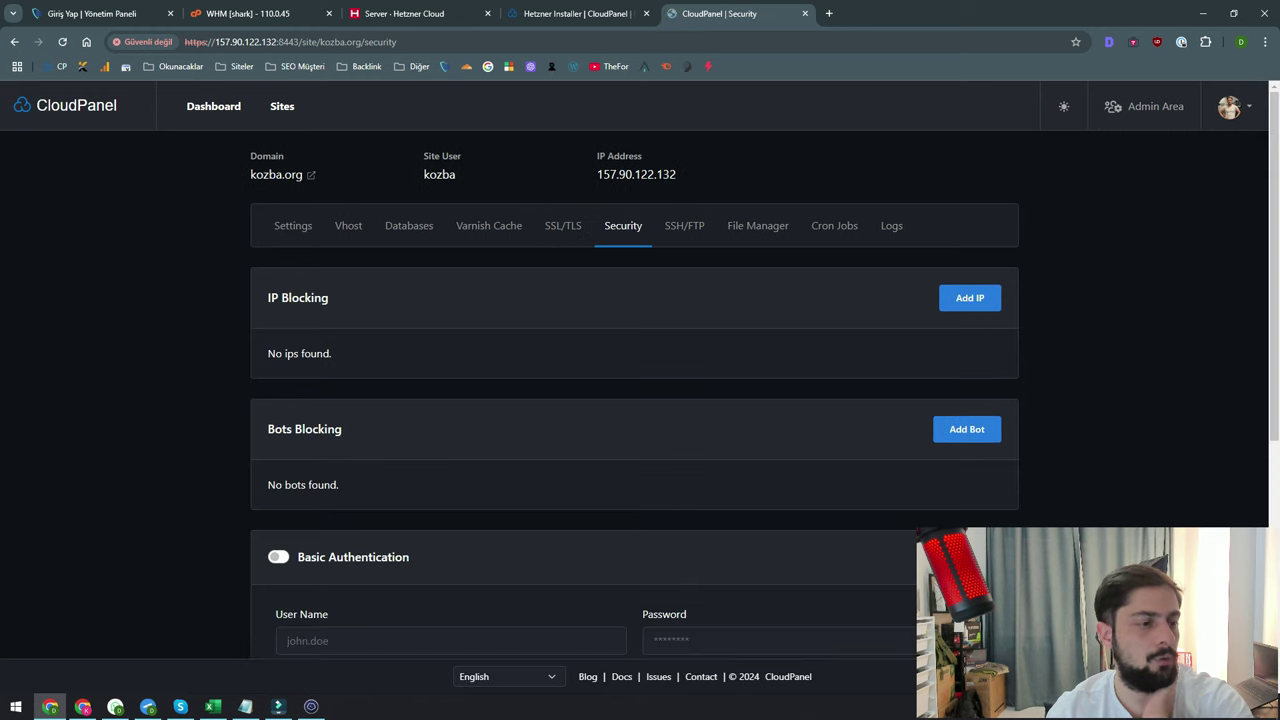
scroll(305, 429, down, 2)
drag(268, 229, 342, 229)
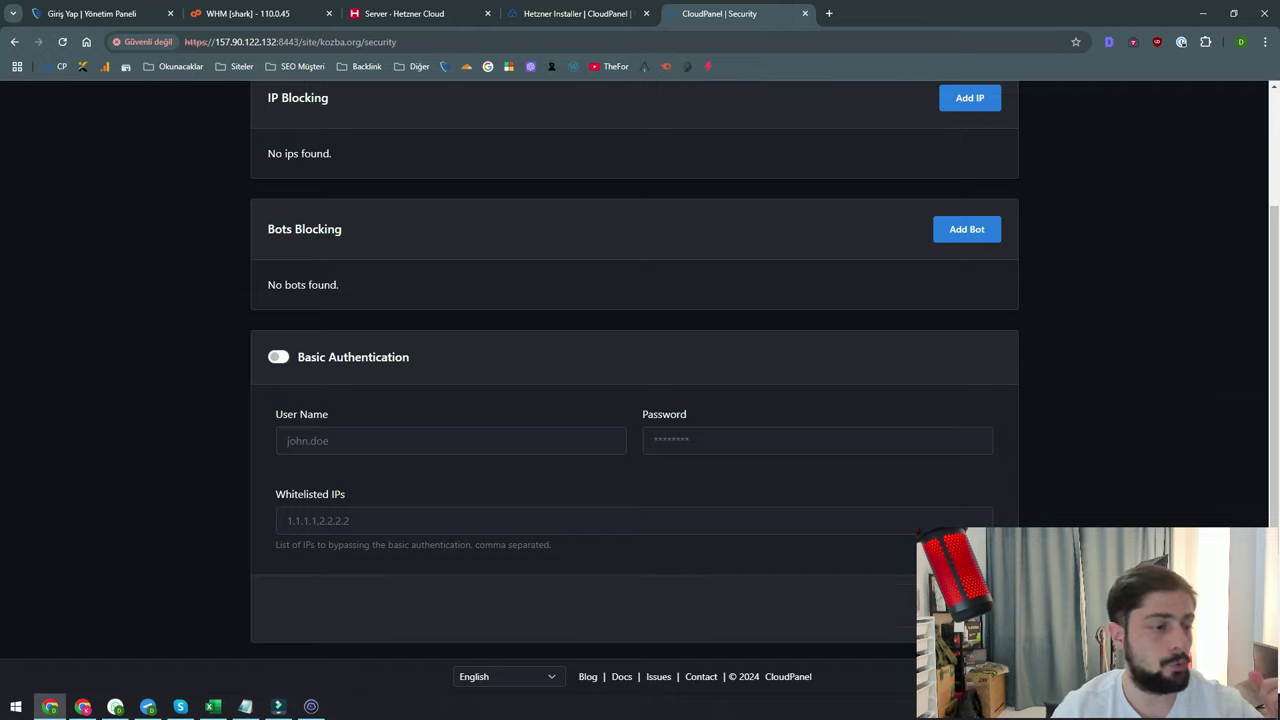
scroll(640, 370, up, 2)
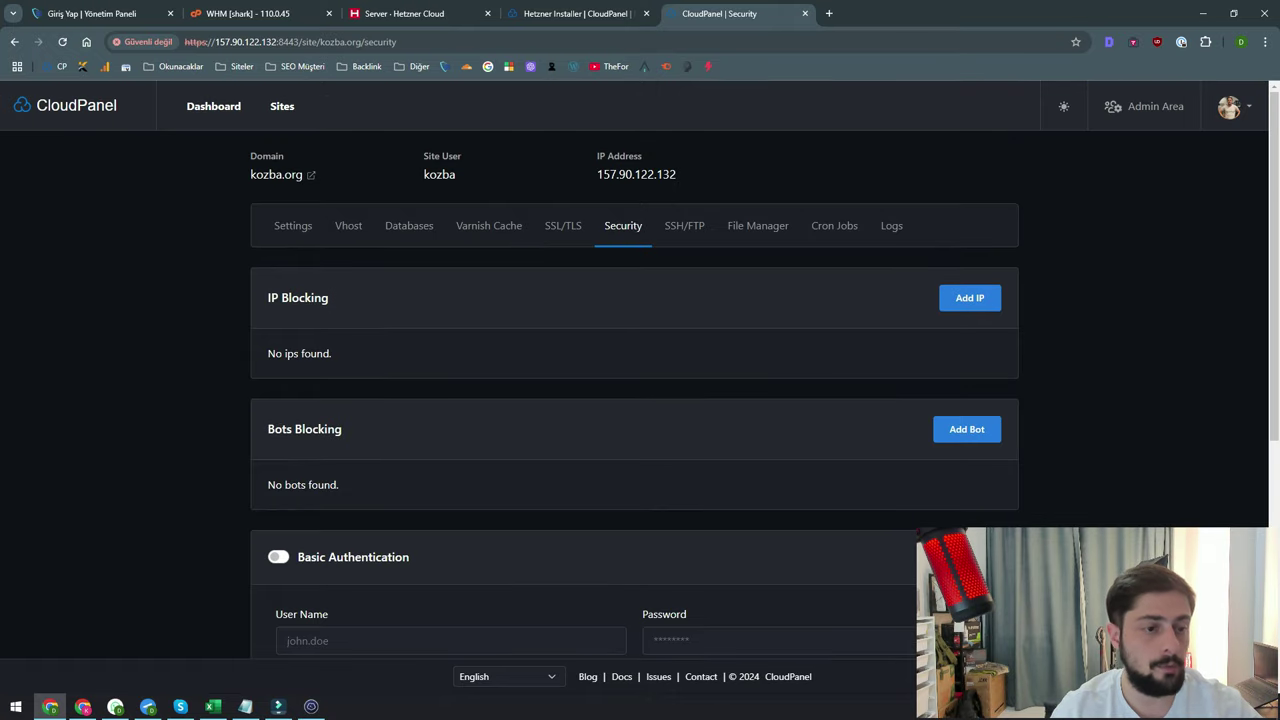
Look through the site's file manager, cron jobs and logs, ending on its databases list
click(757, 225)
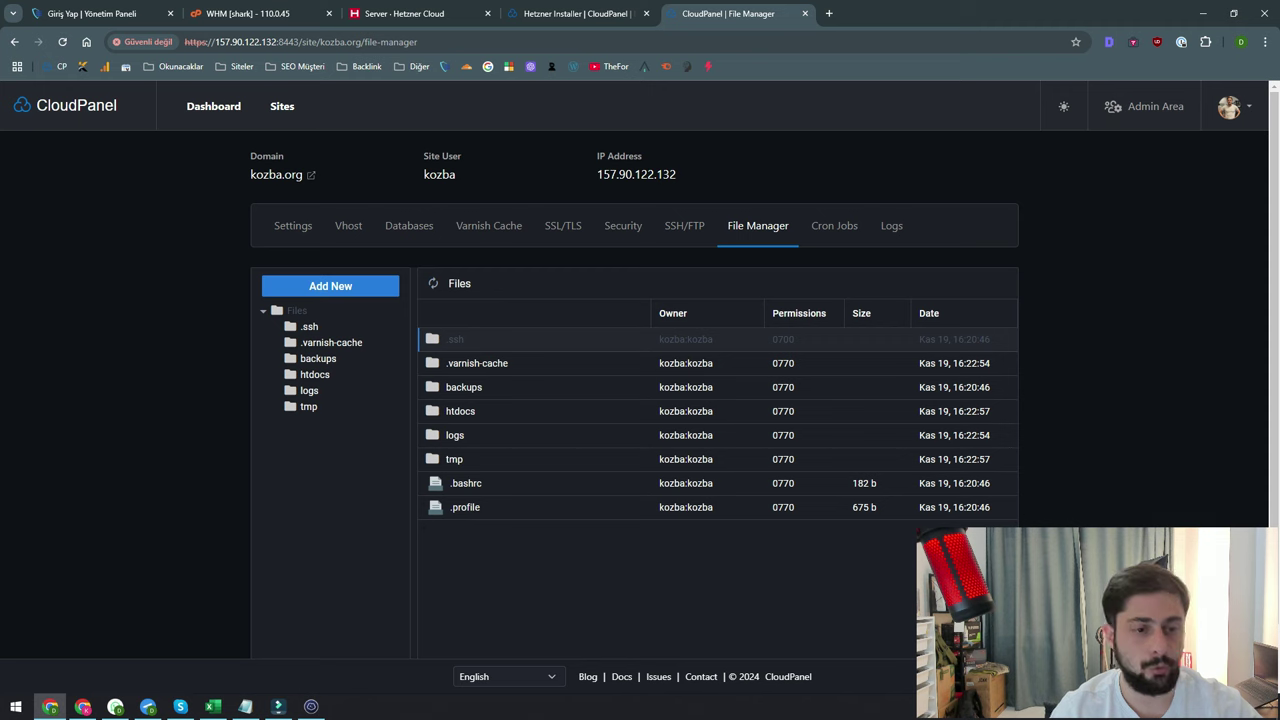
click(834, 225)
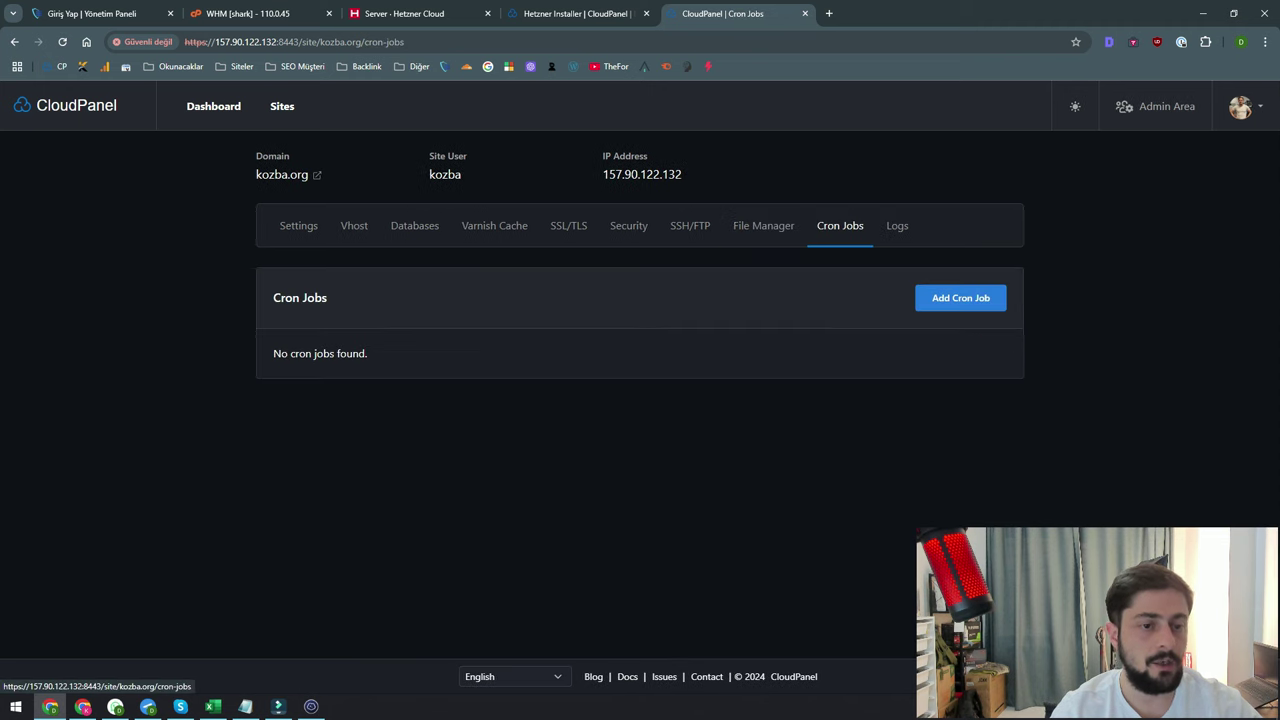
click(897, 225)
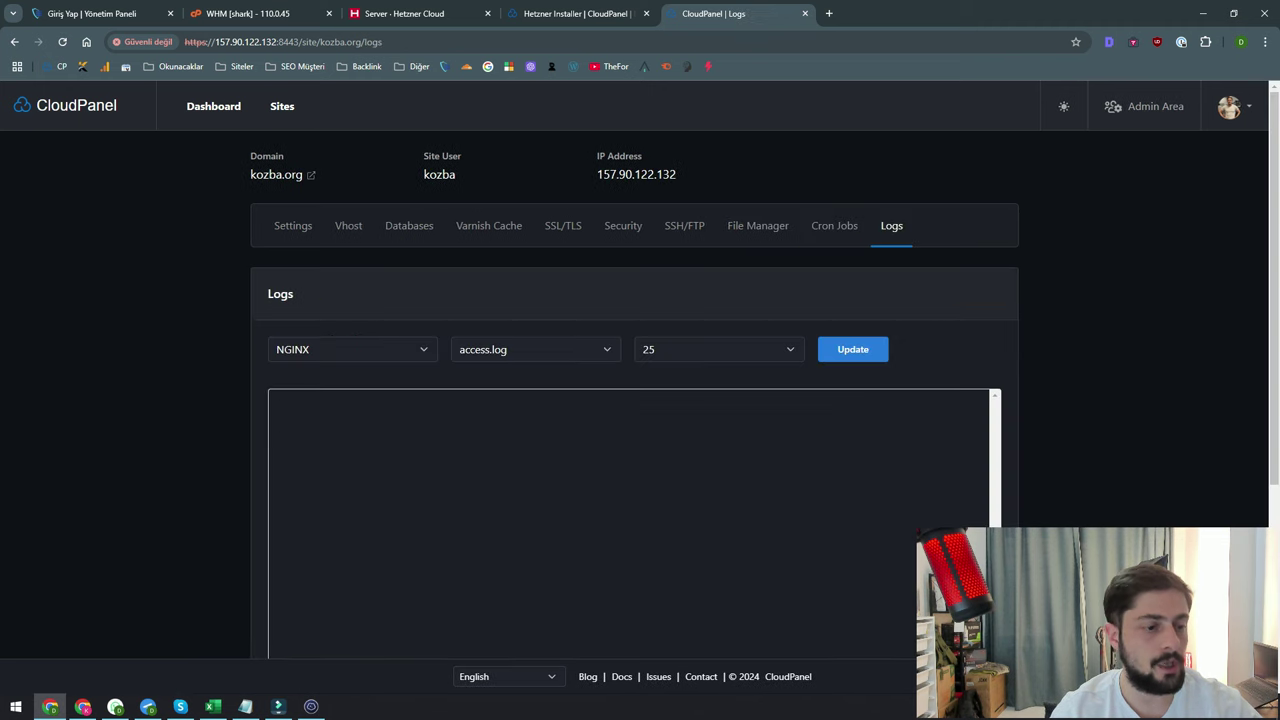
scroll(640, 400, down, 5)
scroll(640, 400, up, 3)
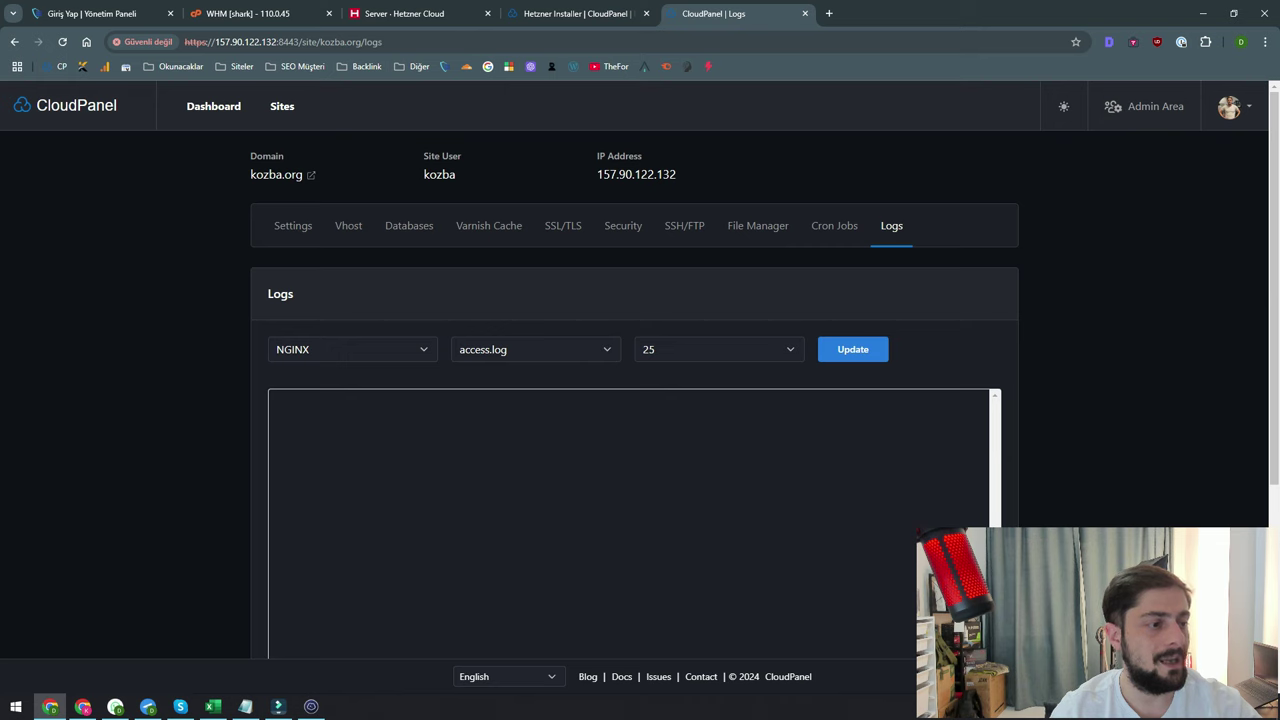
click(293, 225)
click(412, 225)
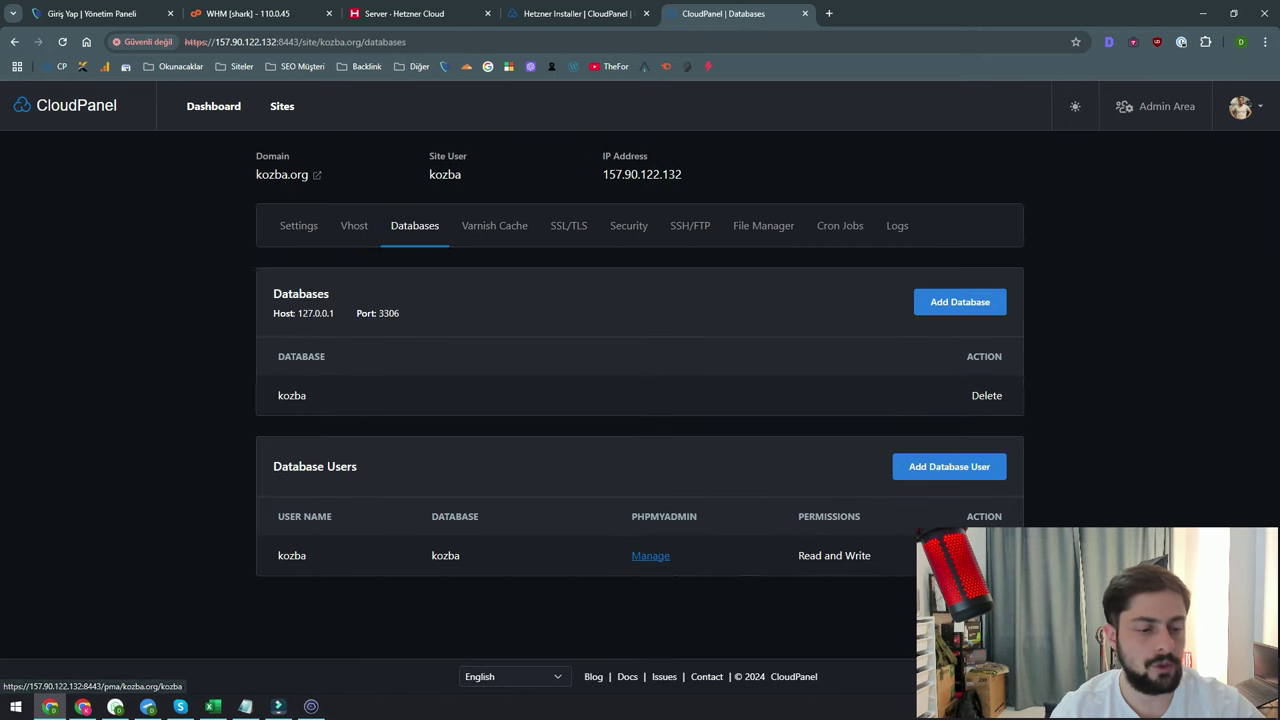
Open phpMyAdmin for the kozba database, then view the account's two-factor authentication settings
click(650, 555)
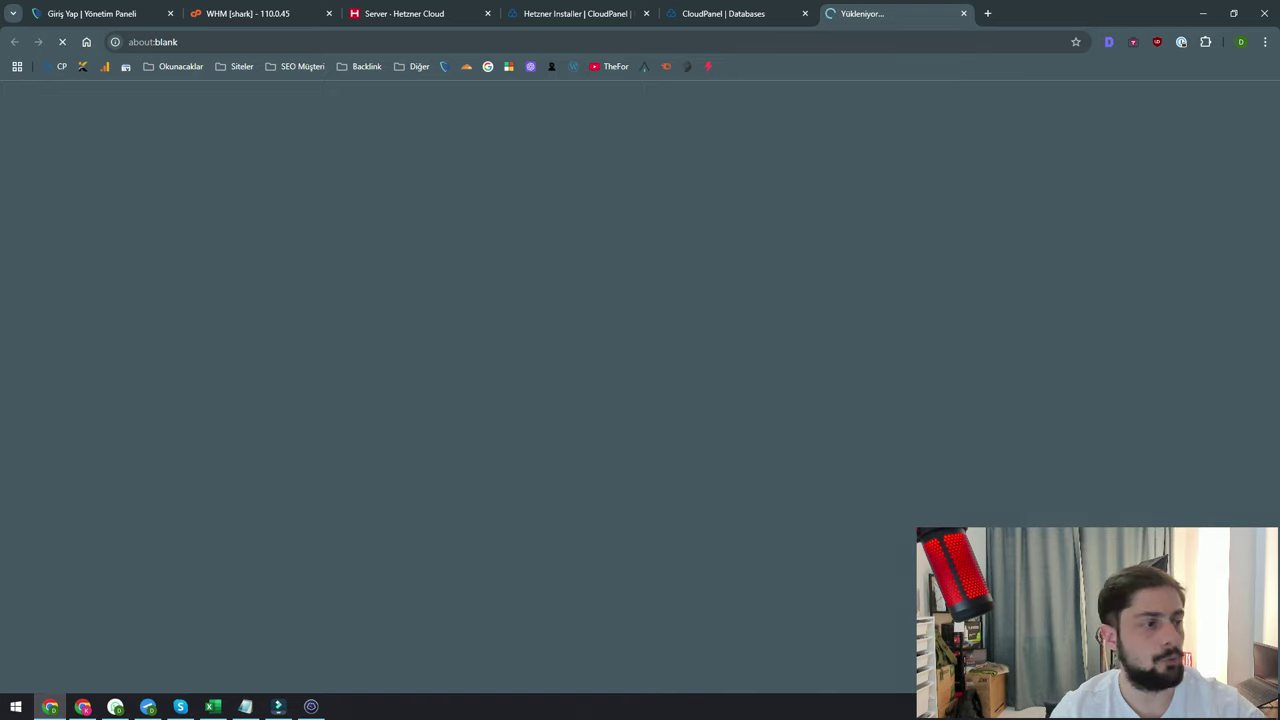
key(ctrl+shift+Tab)
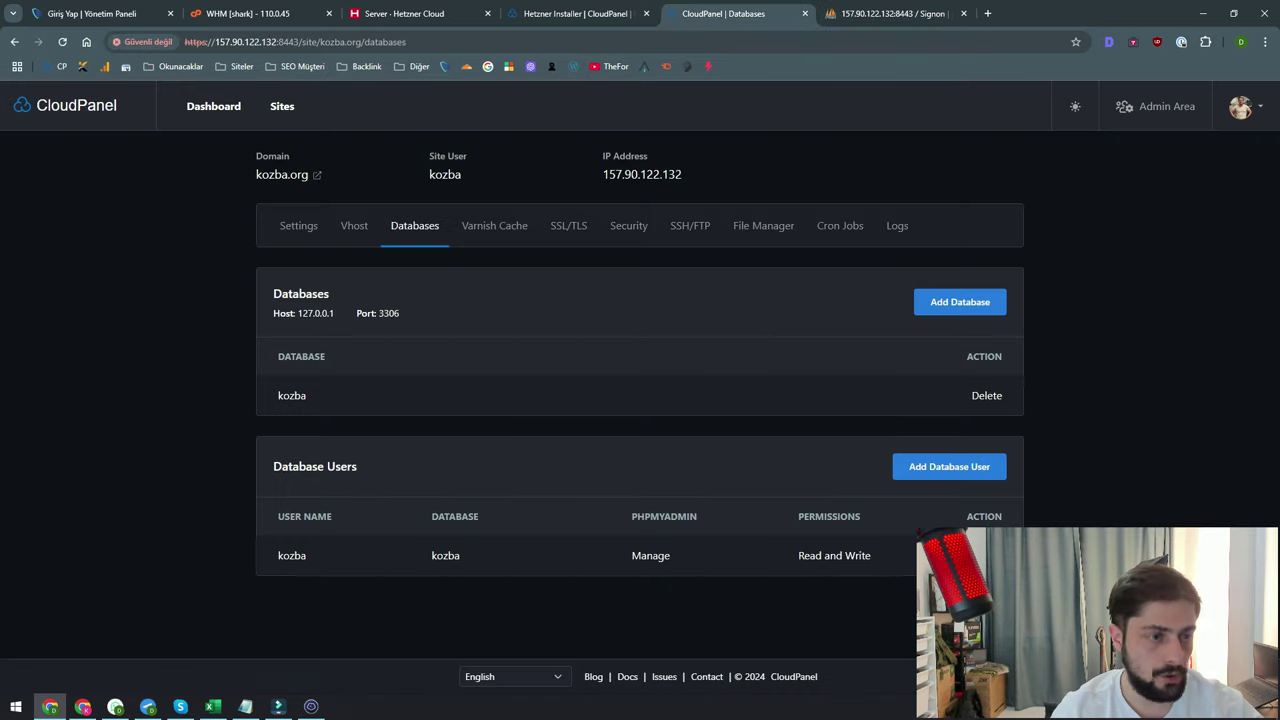
click(1240, 106)
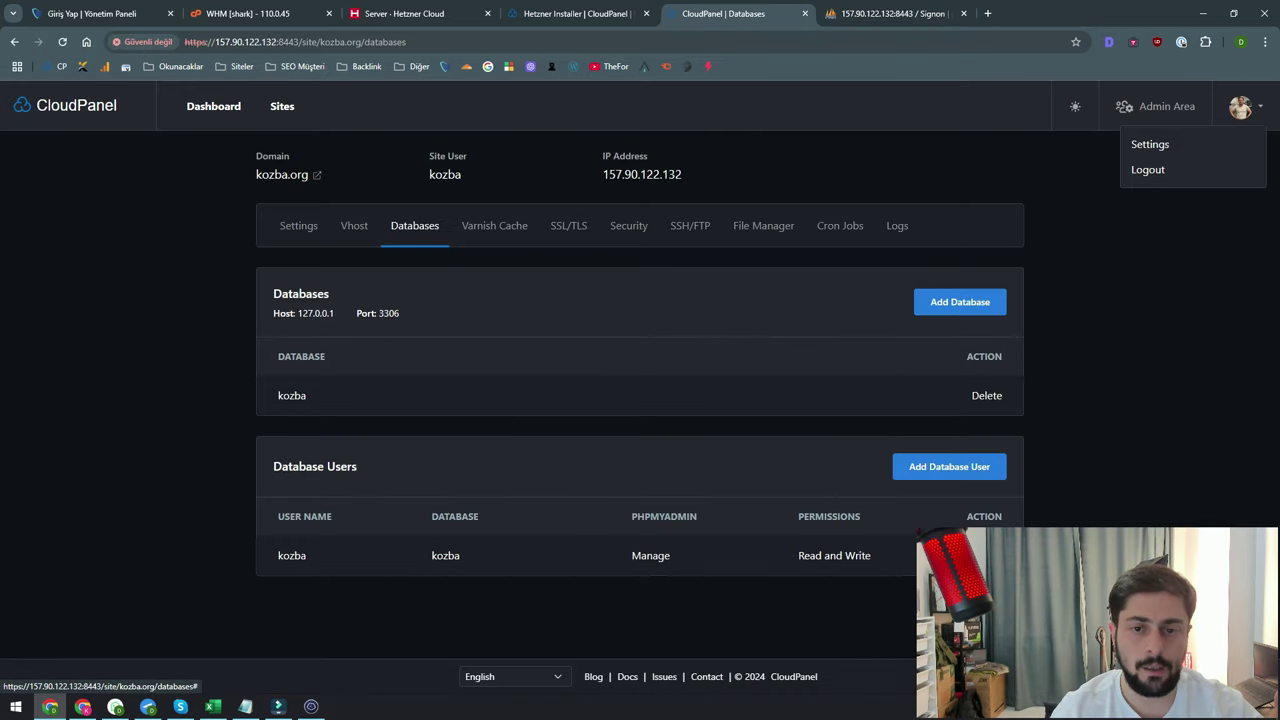
click(1150, 144)
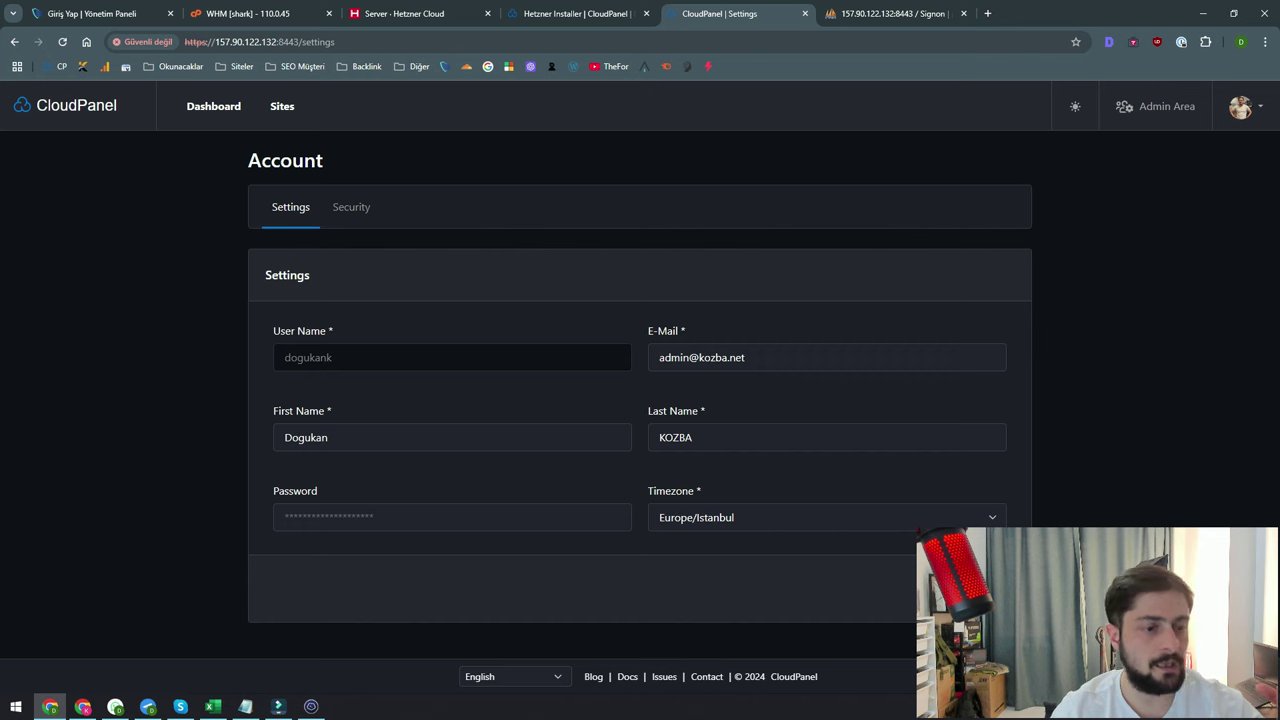
click(351, 207)
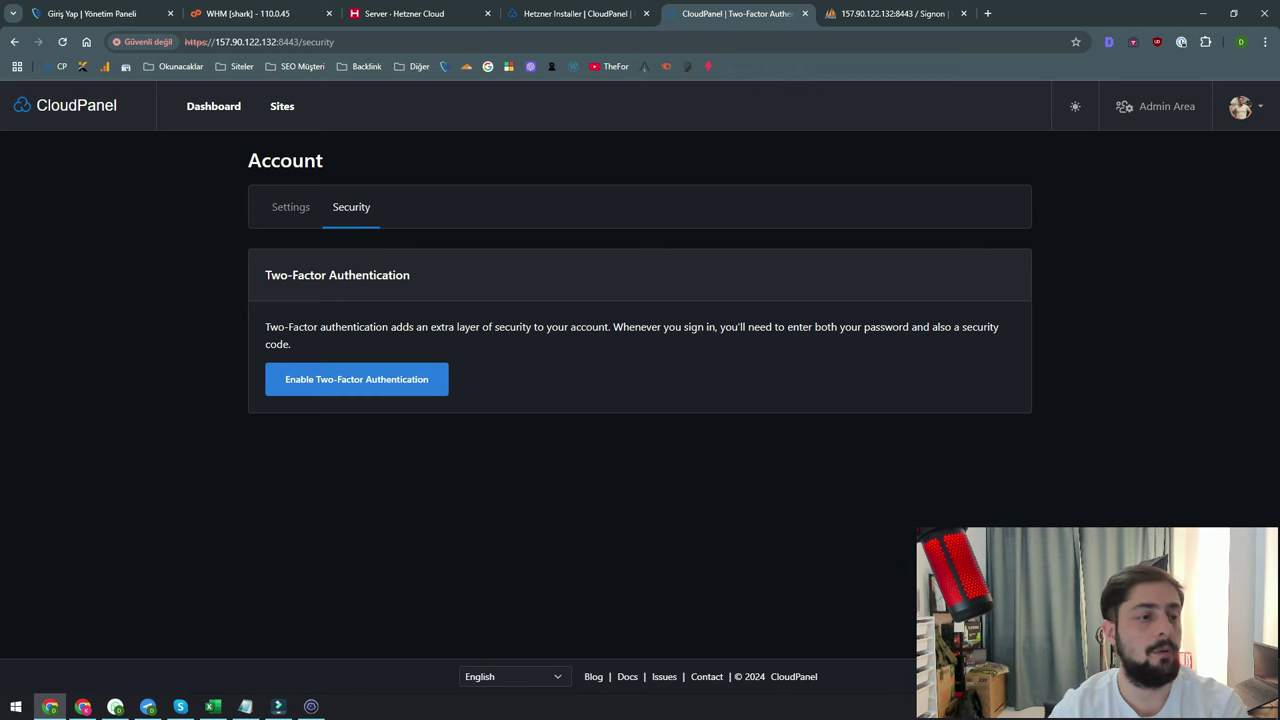
In Hetzner Cloud, open the CloudPanel2 server and check its firewall settings
click(400, 13)
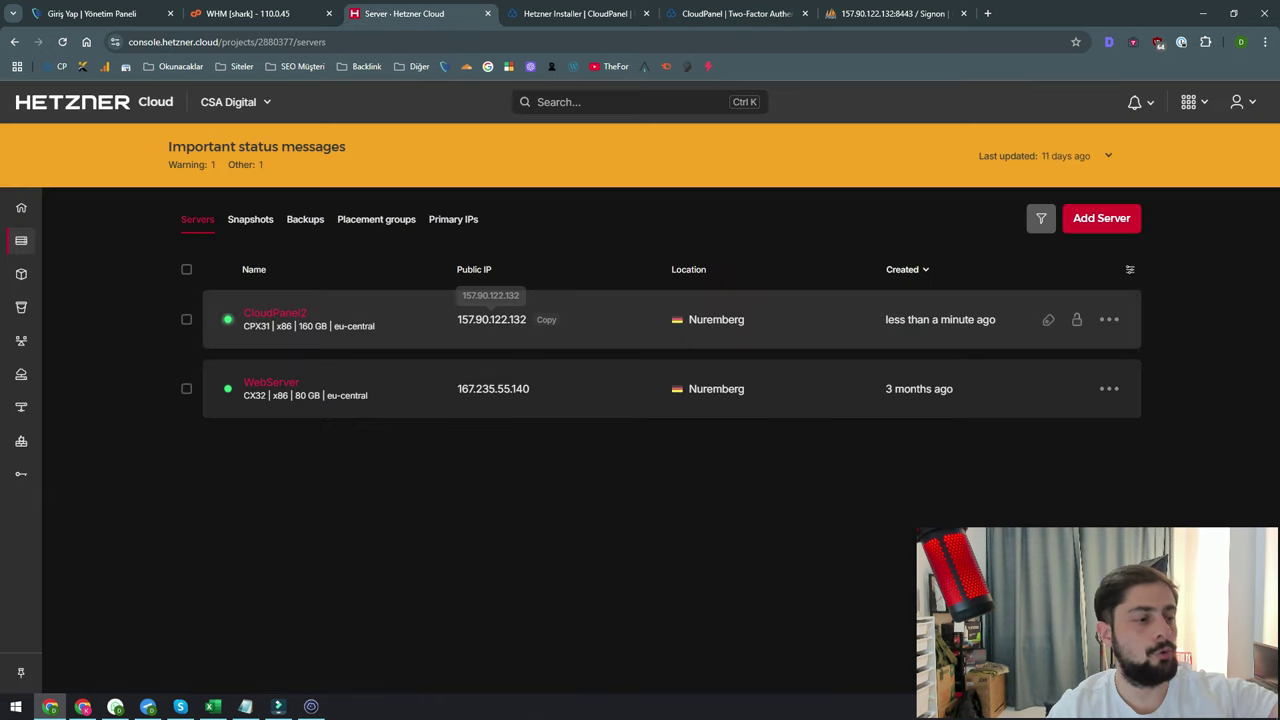
click(275, 313)
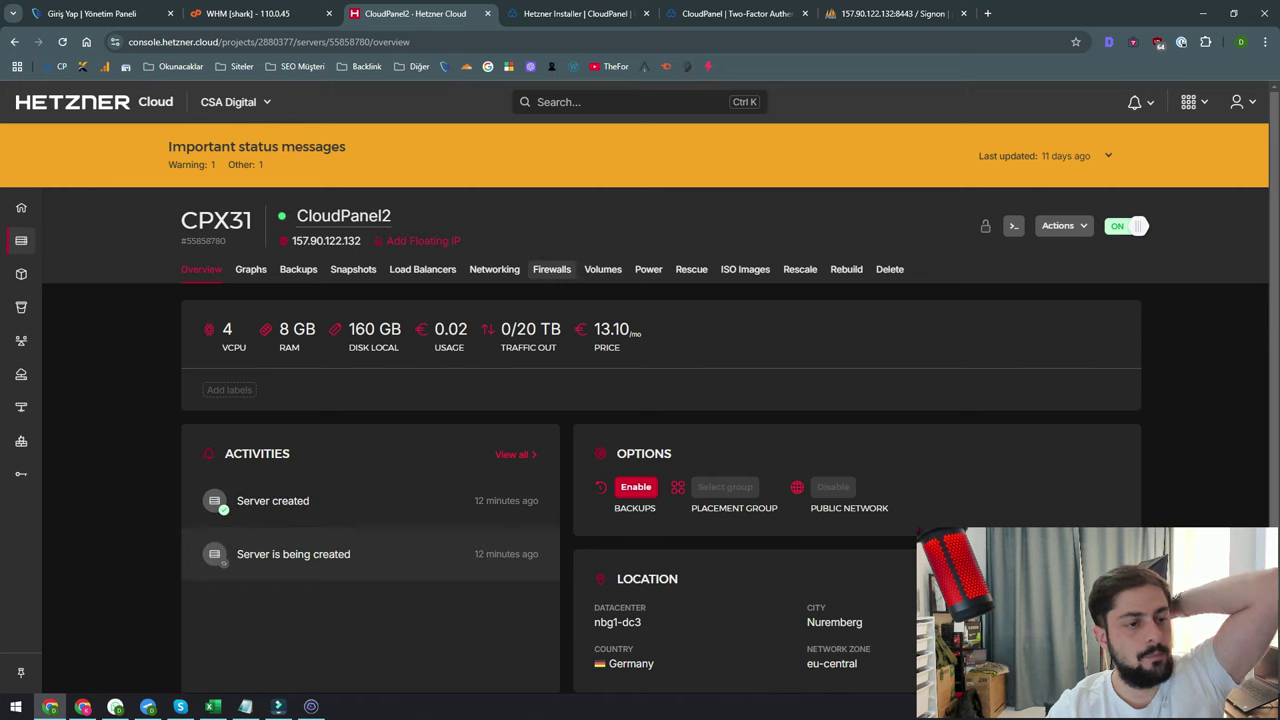
click(551, 269)
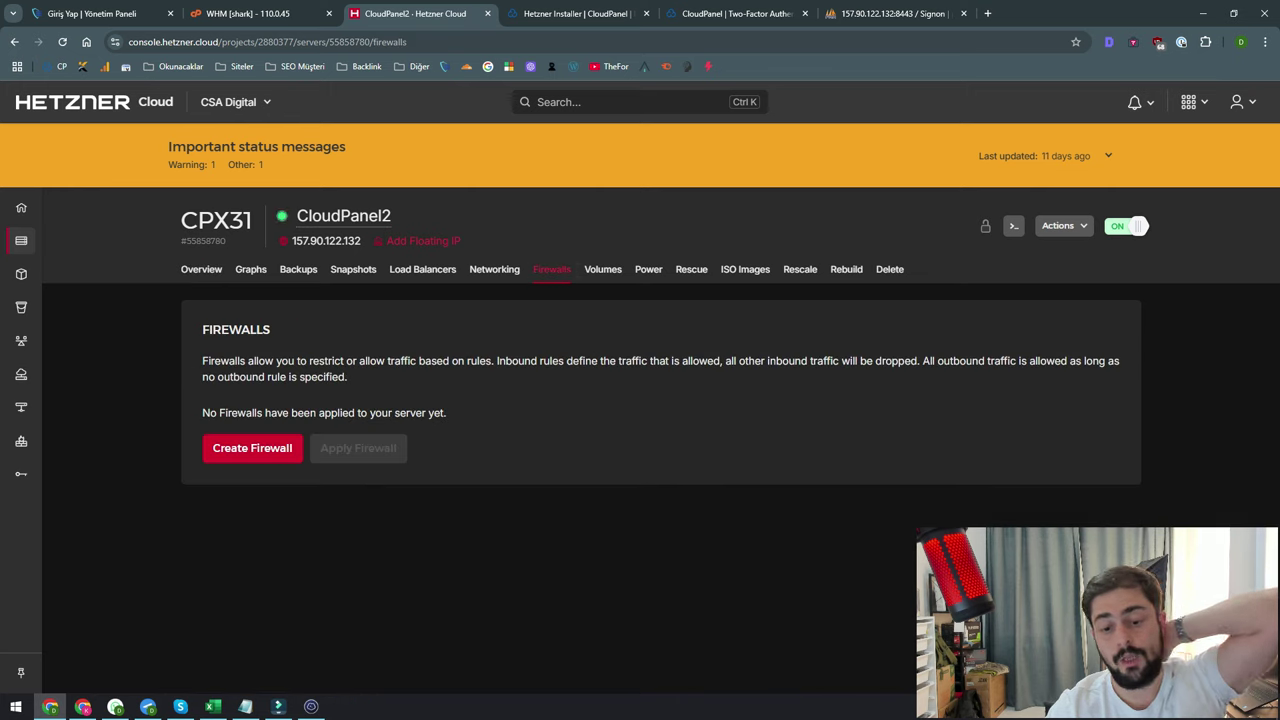
Return to CloudPanel and scroll through the dashboard's CPU, memory, disk and load charts
click(737, 13)
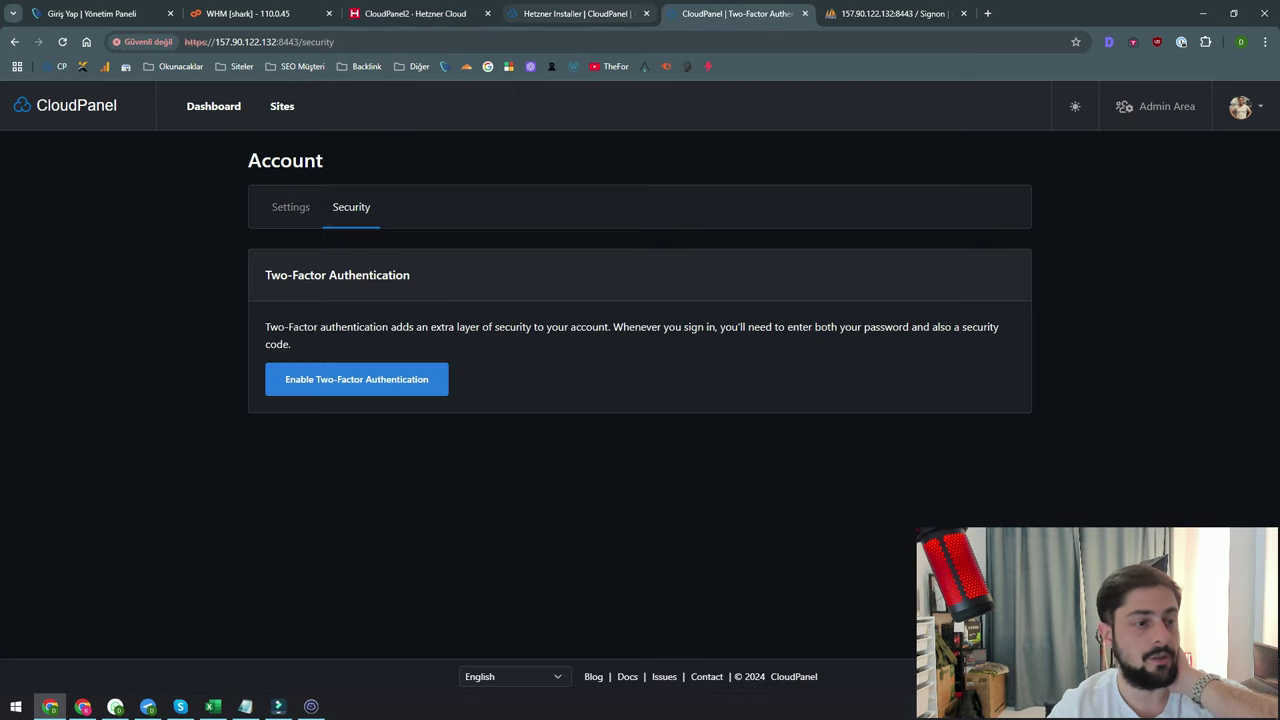
key(ctrl+shift+Tab)
key(ctrl+Tab)
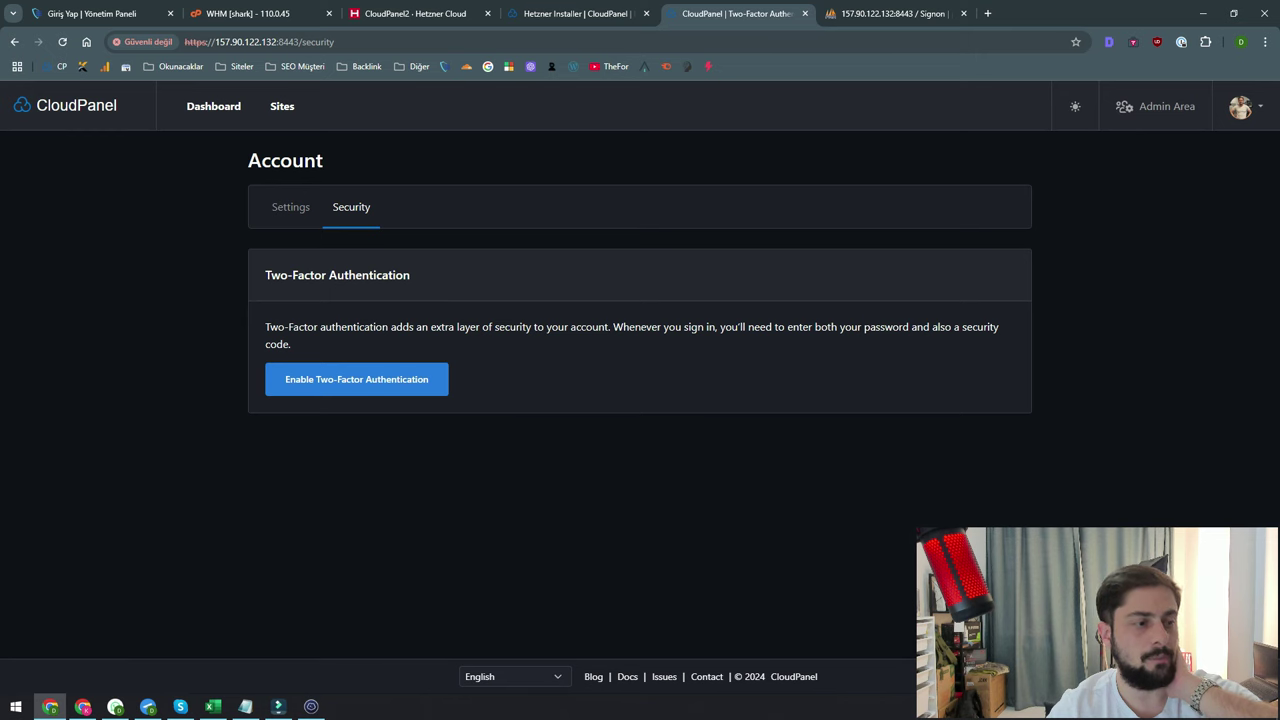
click(213, 106)
scroll(640, 370, down, 3)
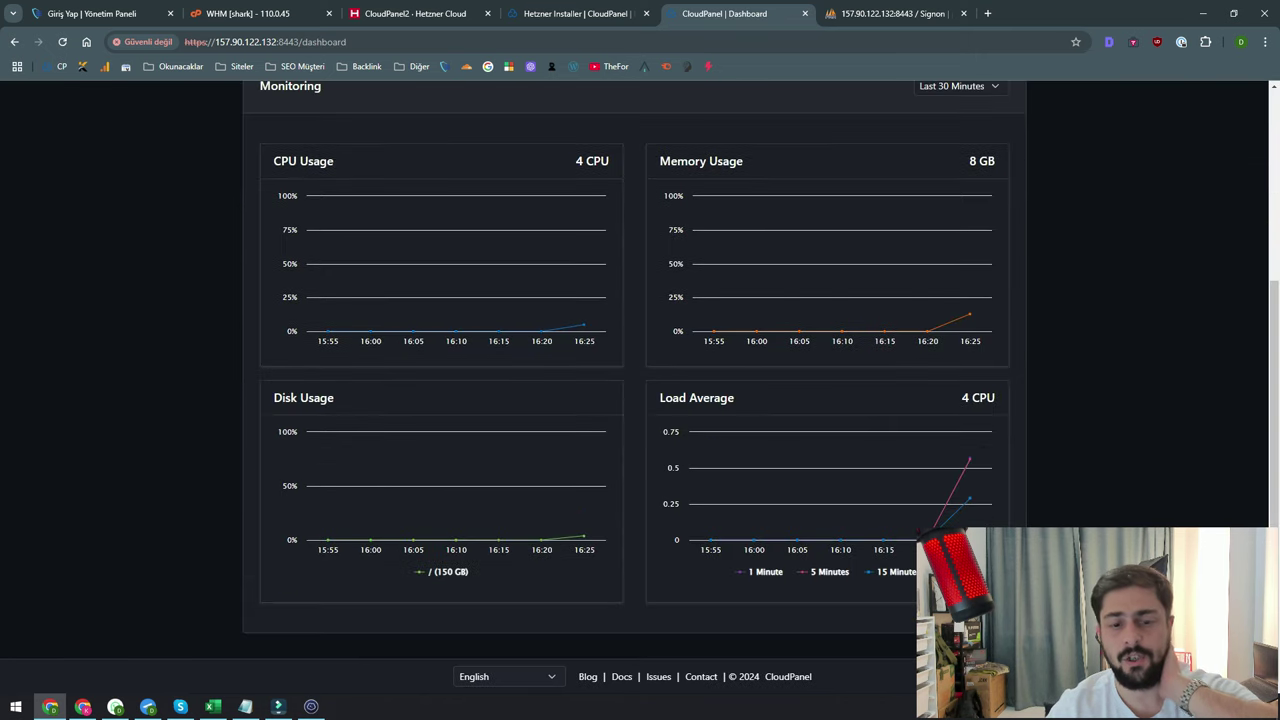
scroll(640, 370, up, 1)
scroll(640, 370, up, 3)
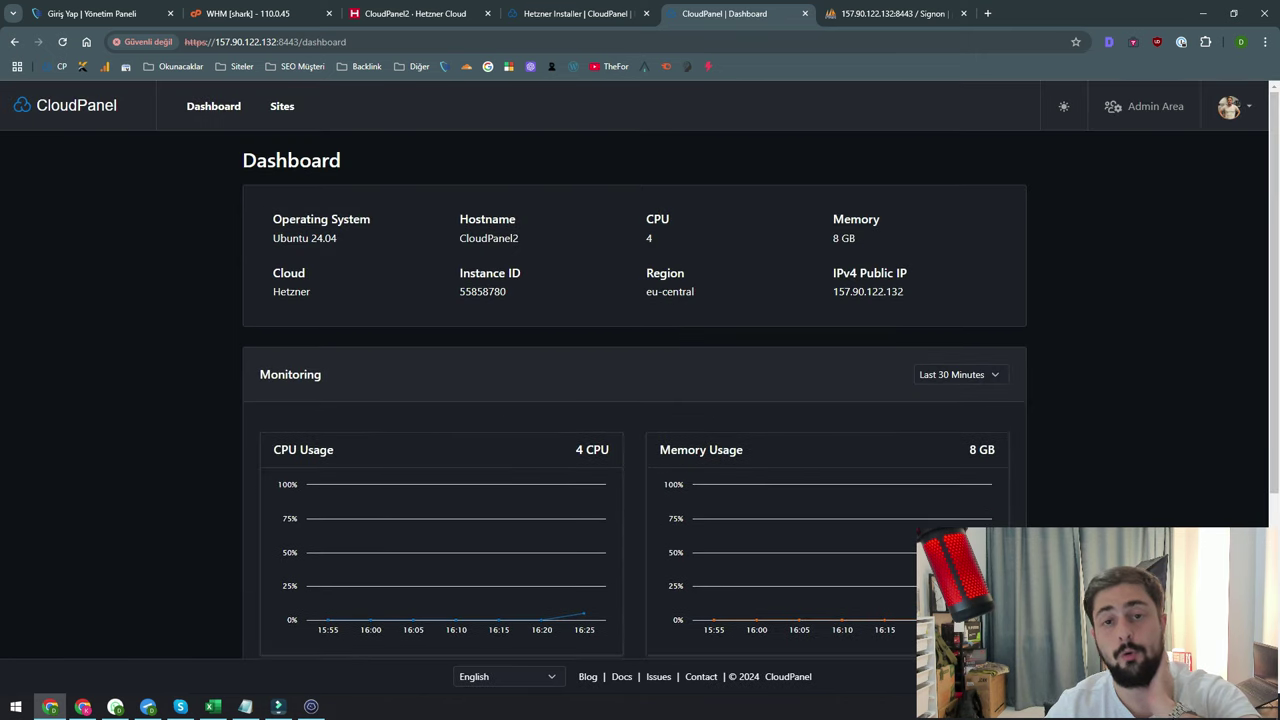
scroll(640, 370, down, 3)
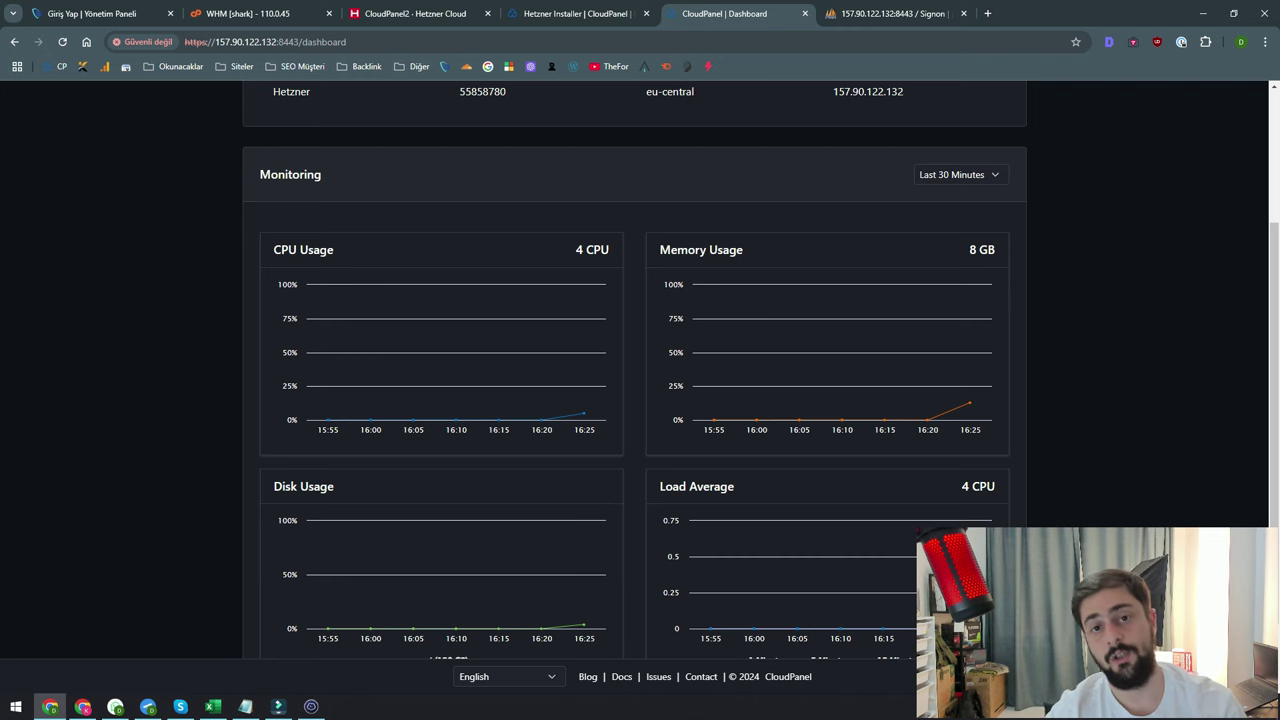
scroll(640, 370, up, 2)
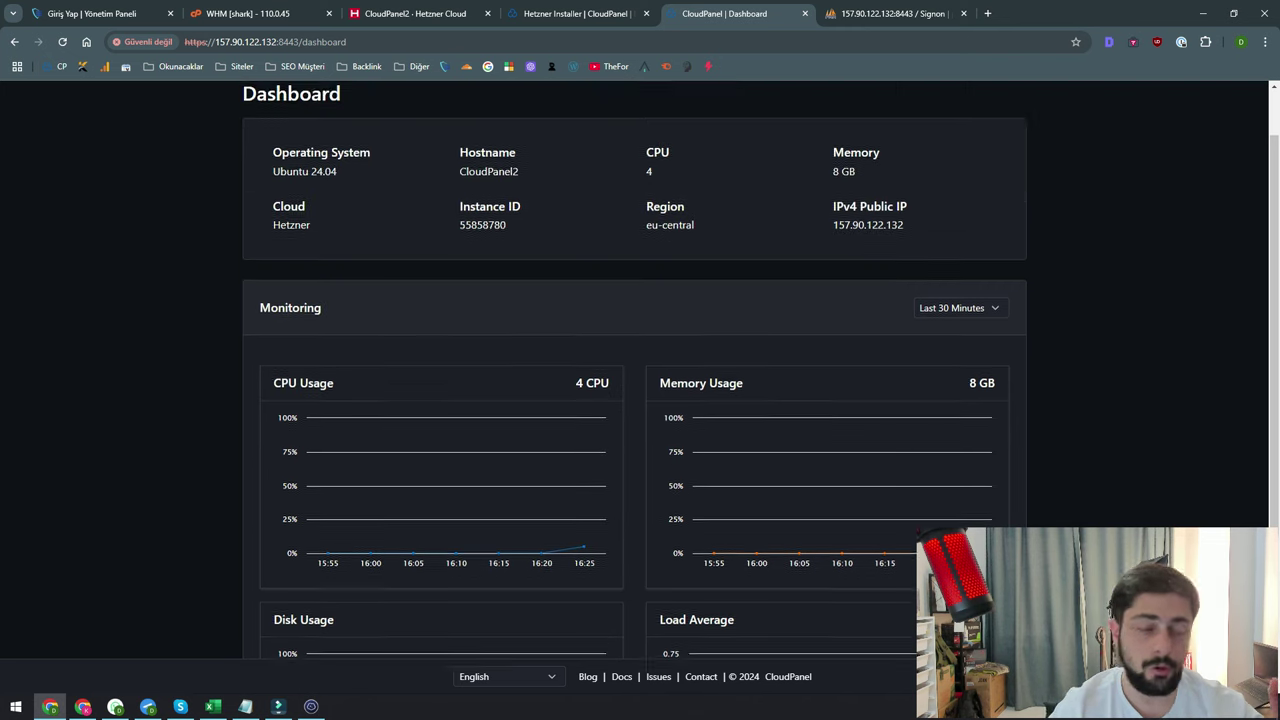